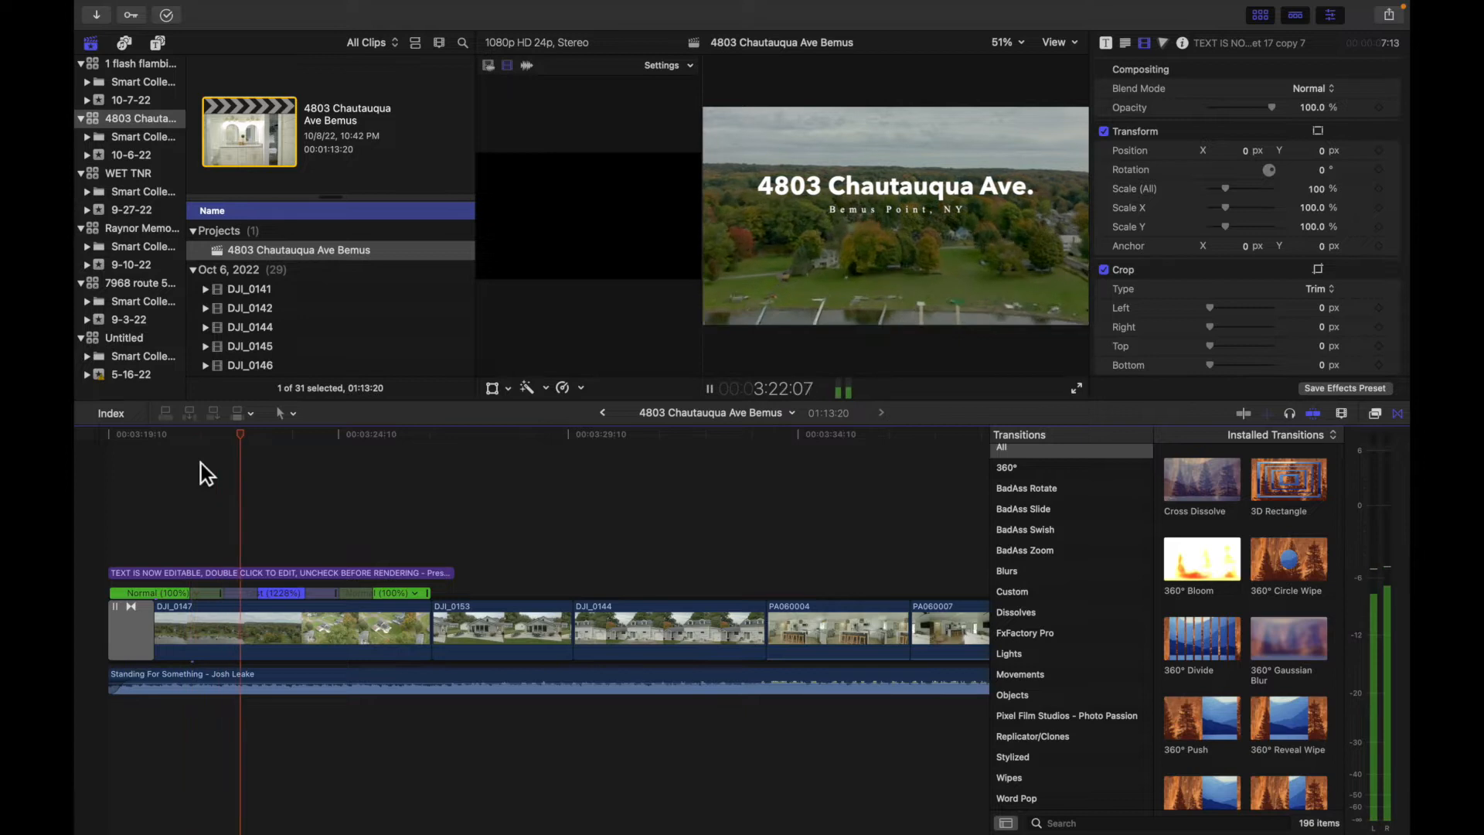
# Review the opening drone clip DJI_0147 with its title, up to where the title ends over DJI_0153.
pyautogui.press('XF86AudioLowerVolume')
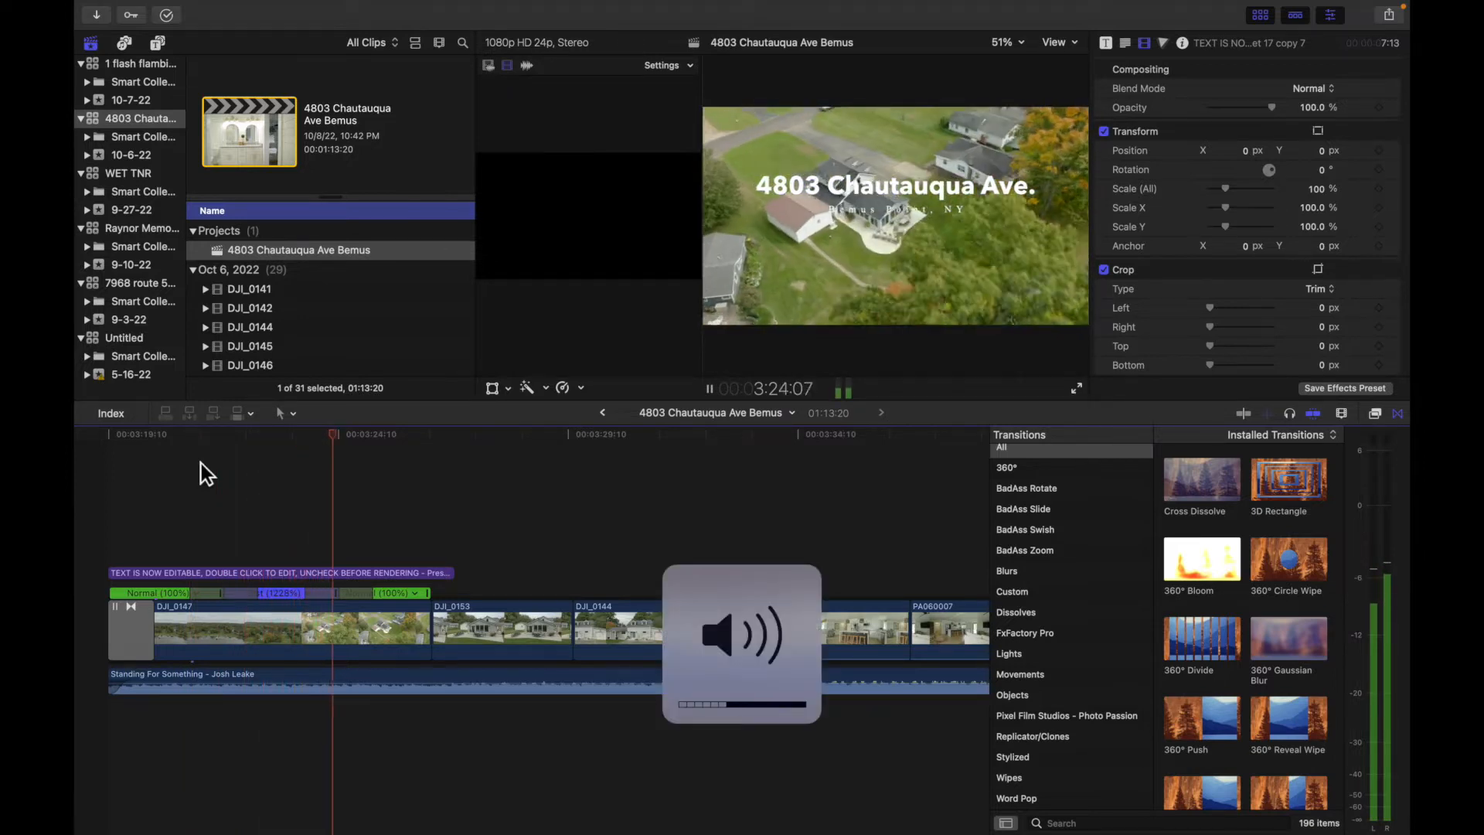
pyautogui.press('space')
pyautogui.moveTo(359, 446); pyautogui.dragTo(452, 439)
pyautogui.click(451, 439)
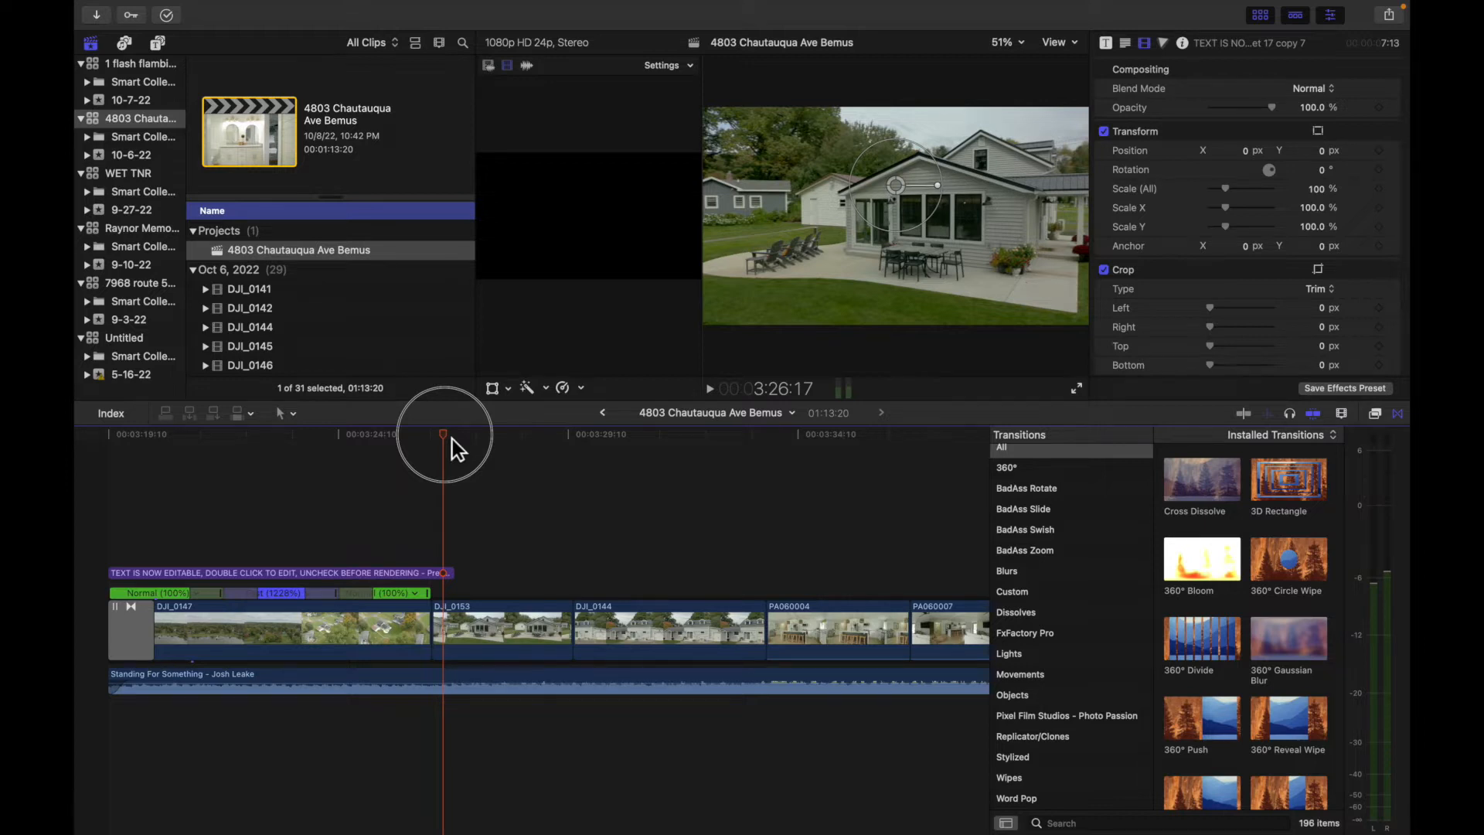
pyautogui.moveTo(452, 439)
pyautogui.mouseDown()
pyautogui.moveTo(535, 437)
pyautogui.moveTo(436, 437)
pyautogui.moveTo(454, 437)
pyautogui.mouseUp()
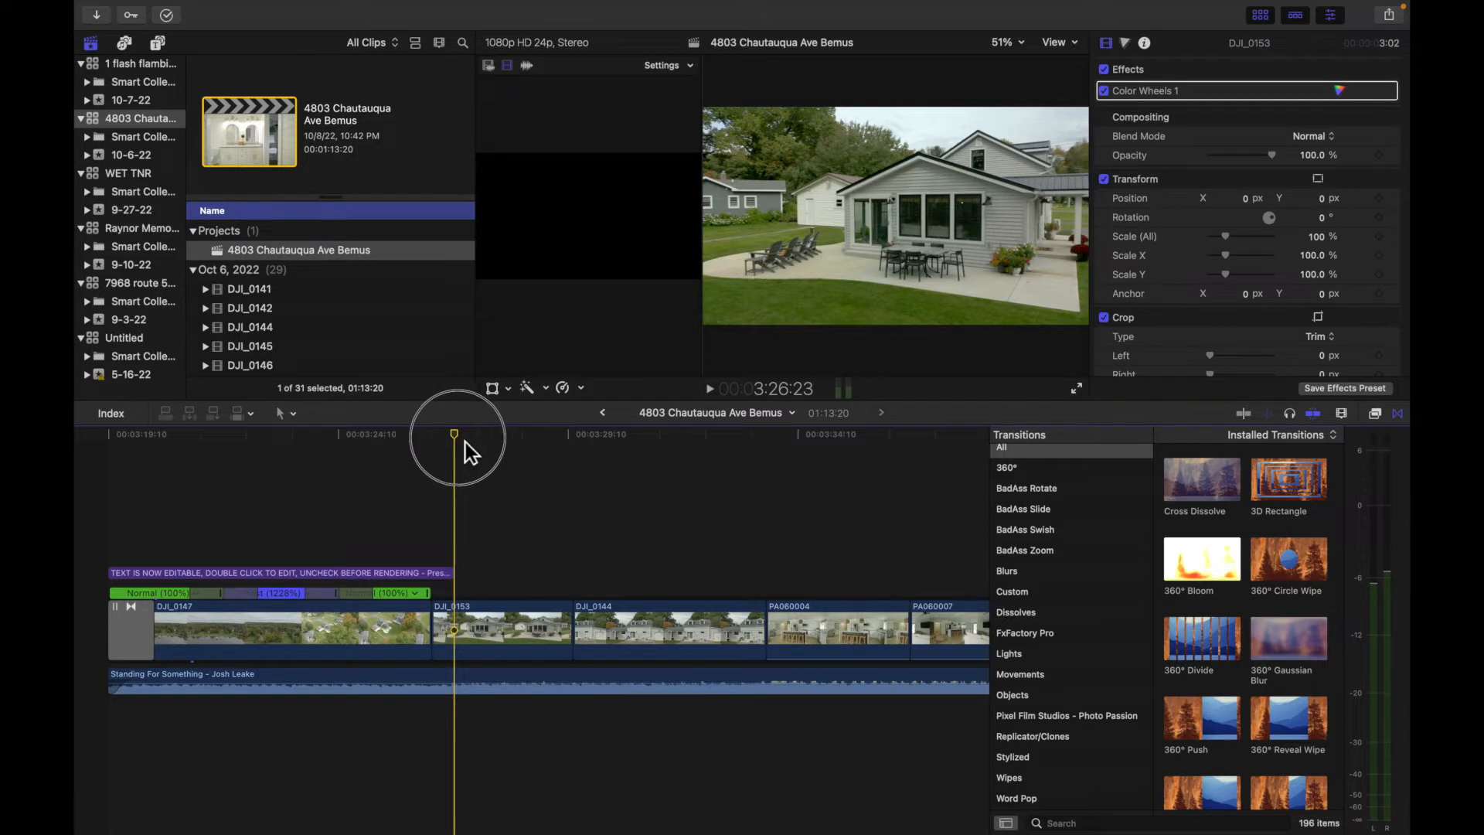
# Review the exterior clips DJI_0153 and DJI_0144 and play on through the kitchen clip PA060004.
pyautogui.click(468, 439)
pyautogui.moveTo(476, 443); pyautogui.dragTo(790, 448)
pyautogui.hscroll(5, 790, 449)
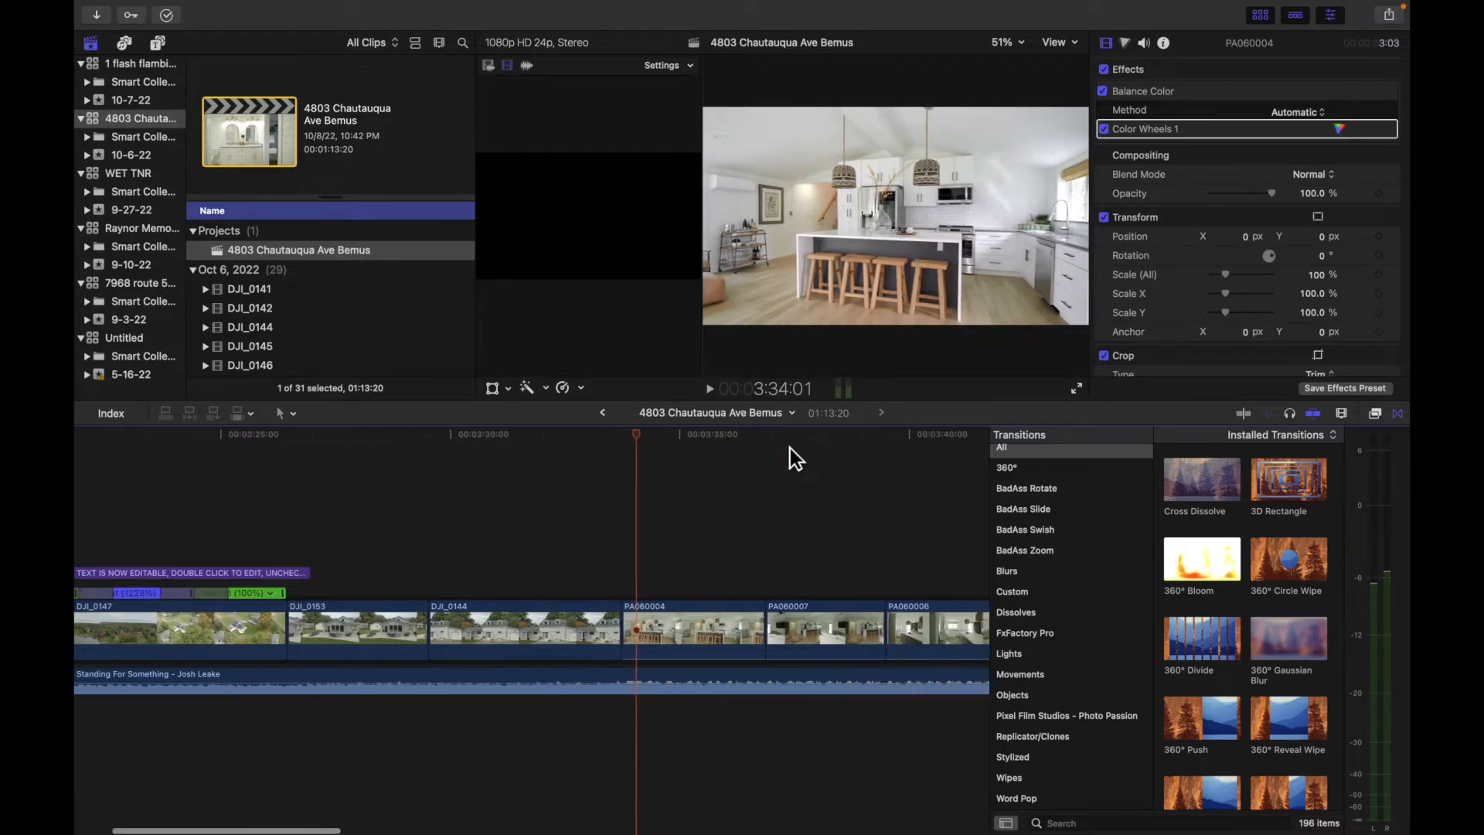
pyautogui.click(475, 439)
pyautogui.press('space')
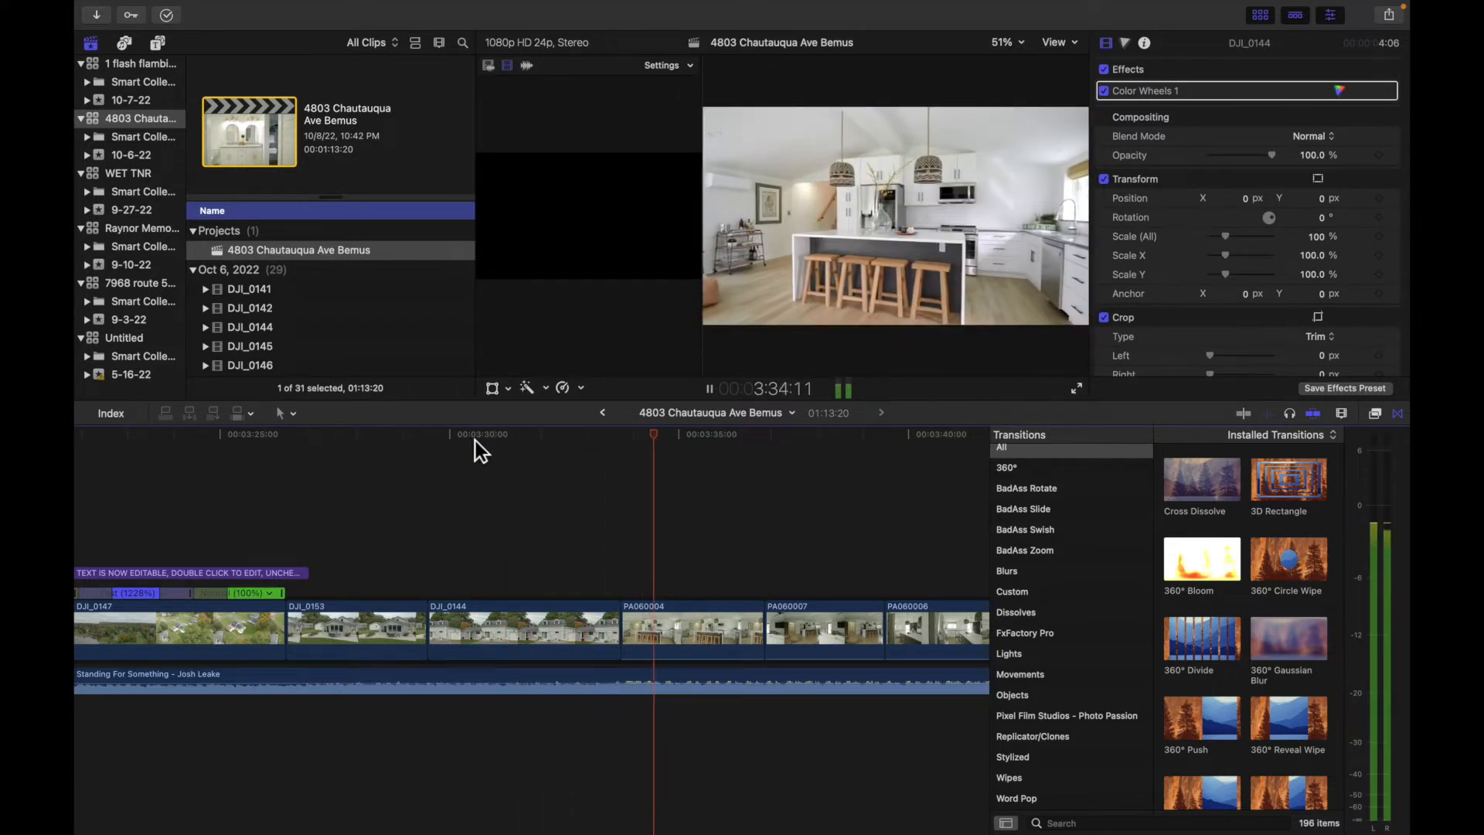
pyautogui.press('space')
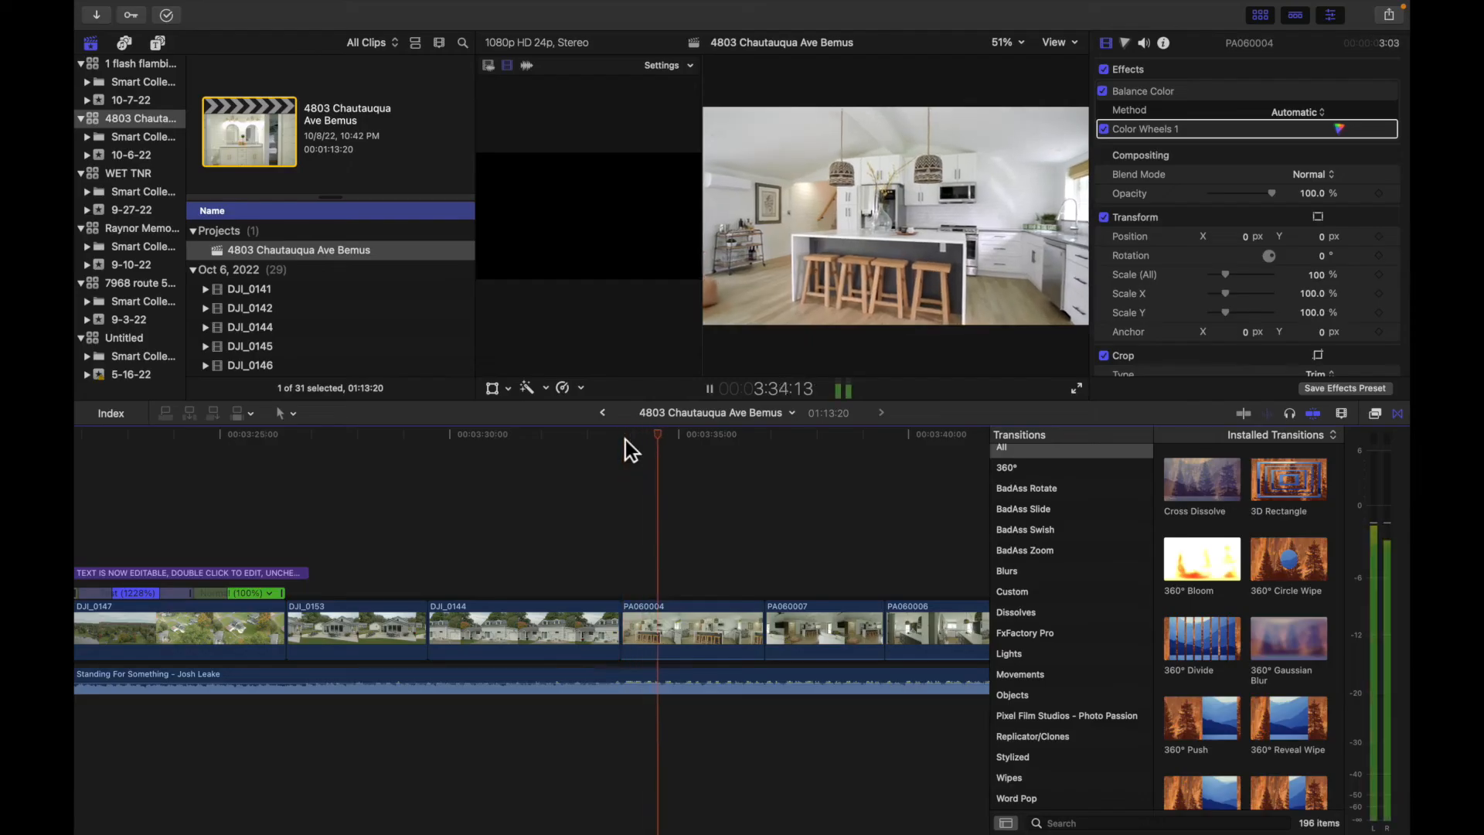
pyautogui.press('XF86AudioRaiseVolume')
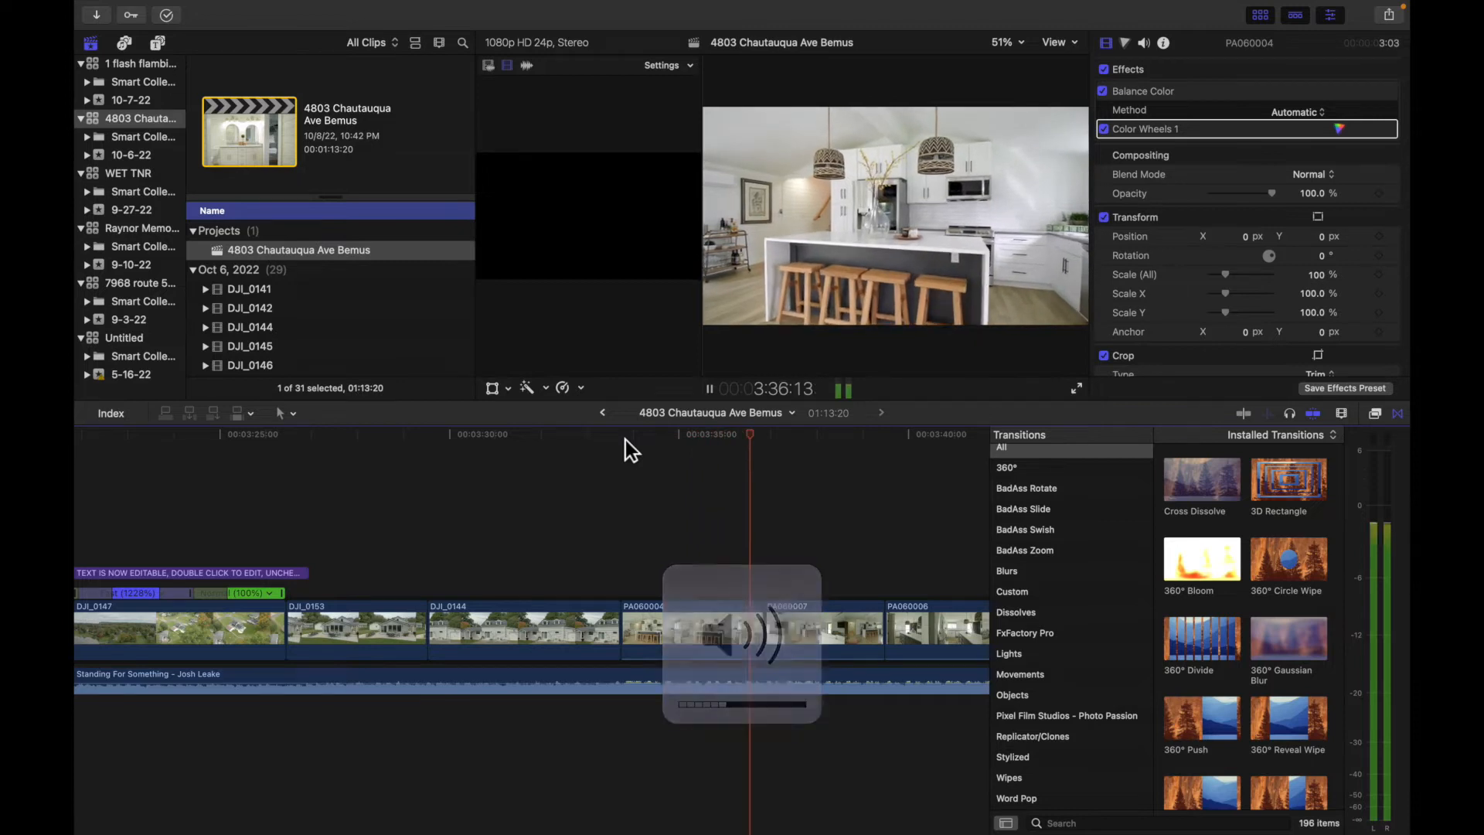
pyautogui.press('space')
# Examine the interior clips PA060007 and PA060006, playing each through to the cut at PA060005.
pyautogui.click(764, 437)
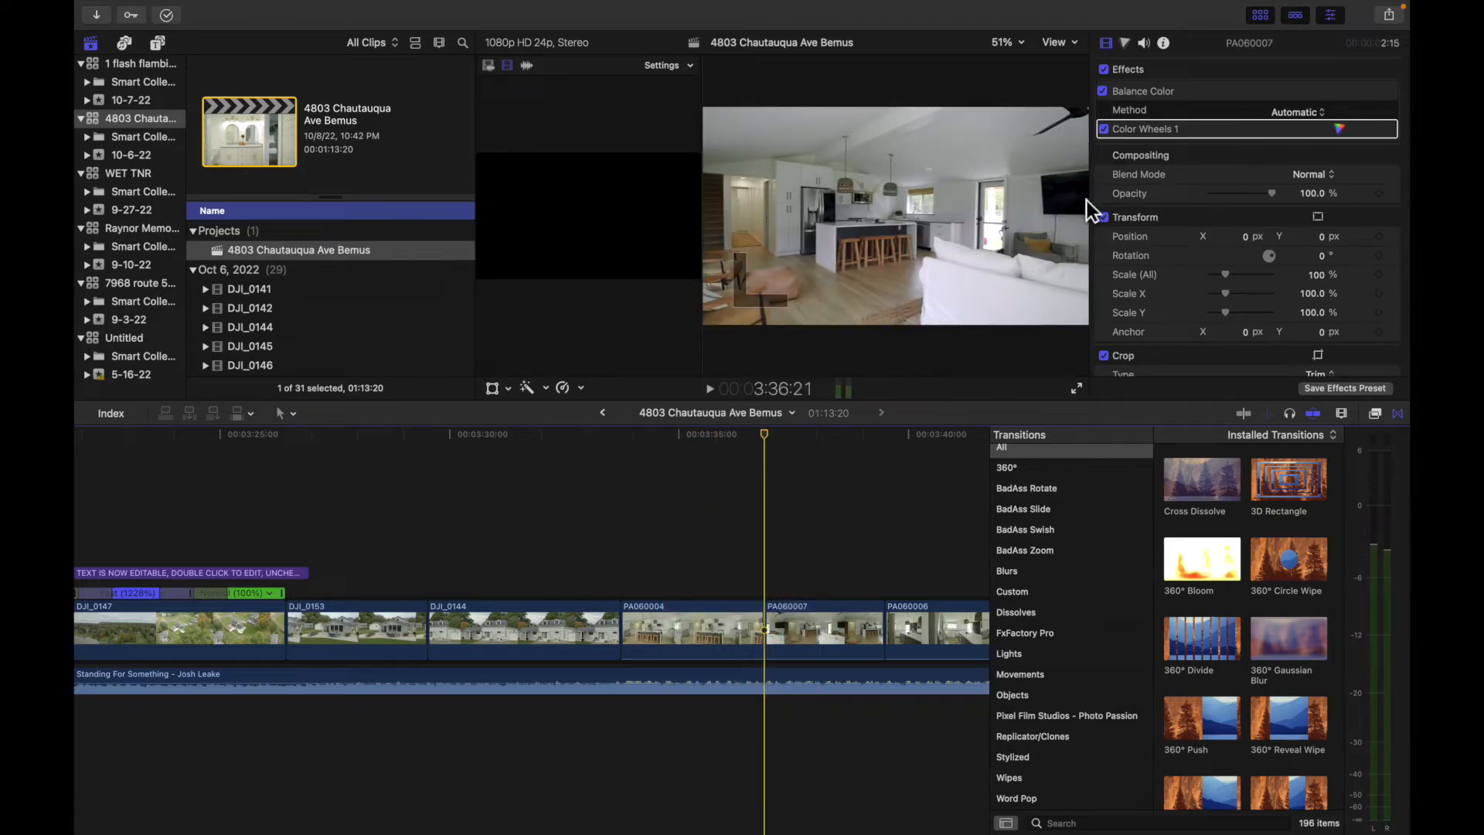
pyautogui.moveTo(771, 443); pyautogui.dragTo(833, 446)
pyautogui.press('space')
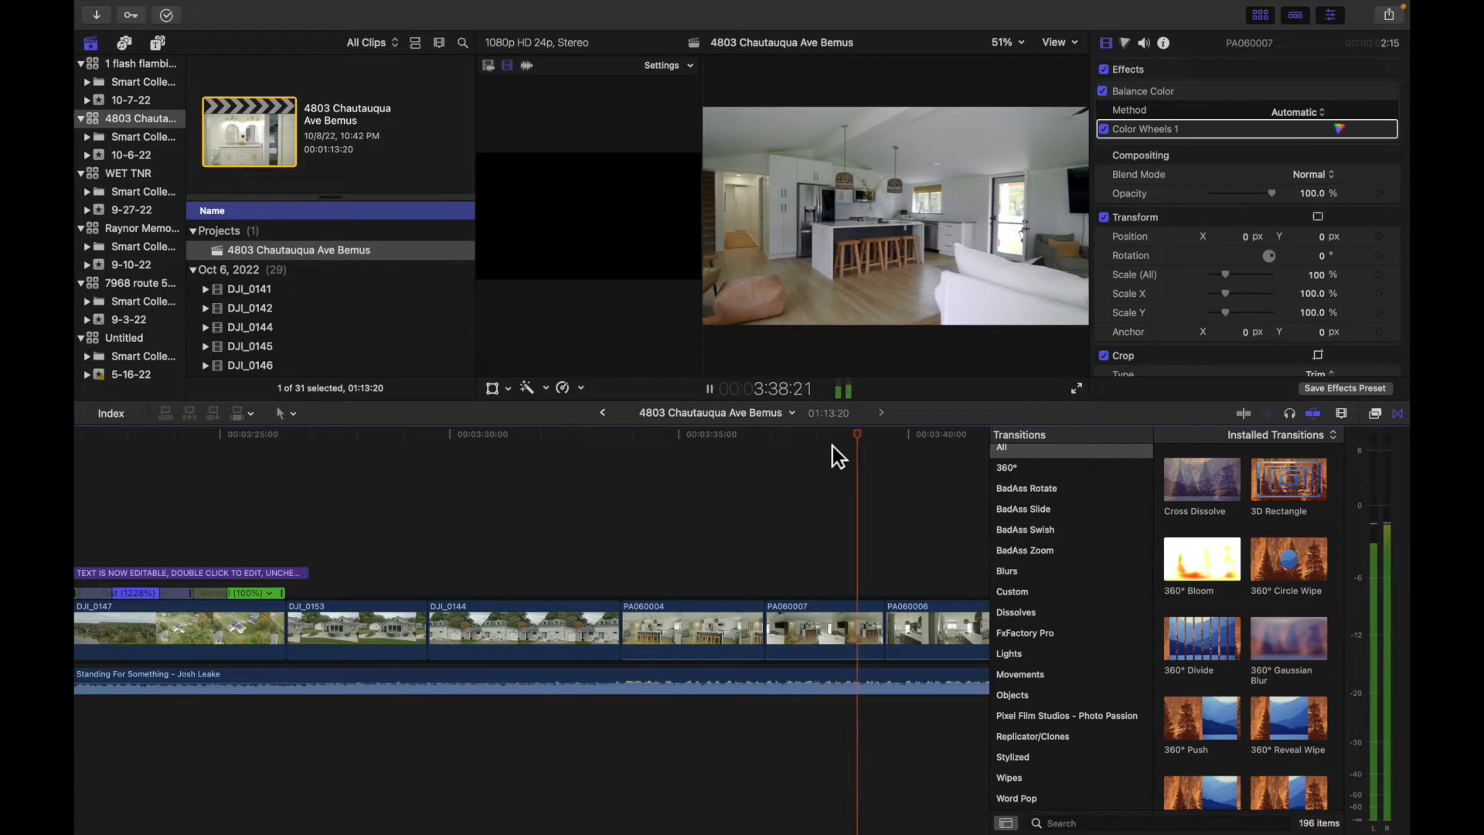
pyautogui.hscroll(5, 850, 456)
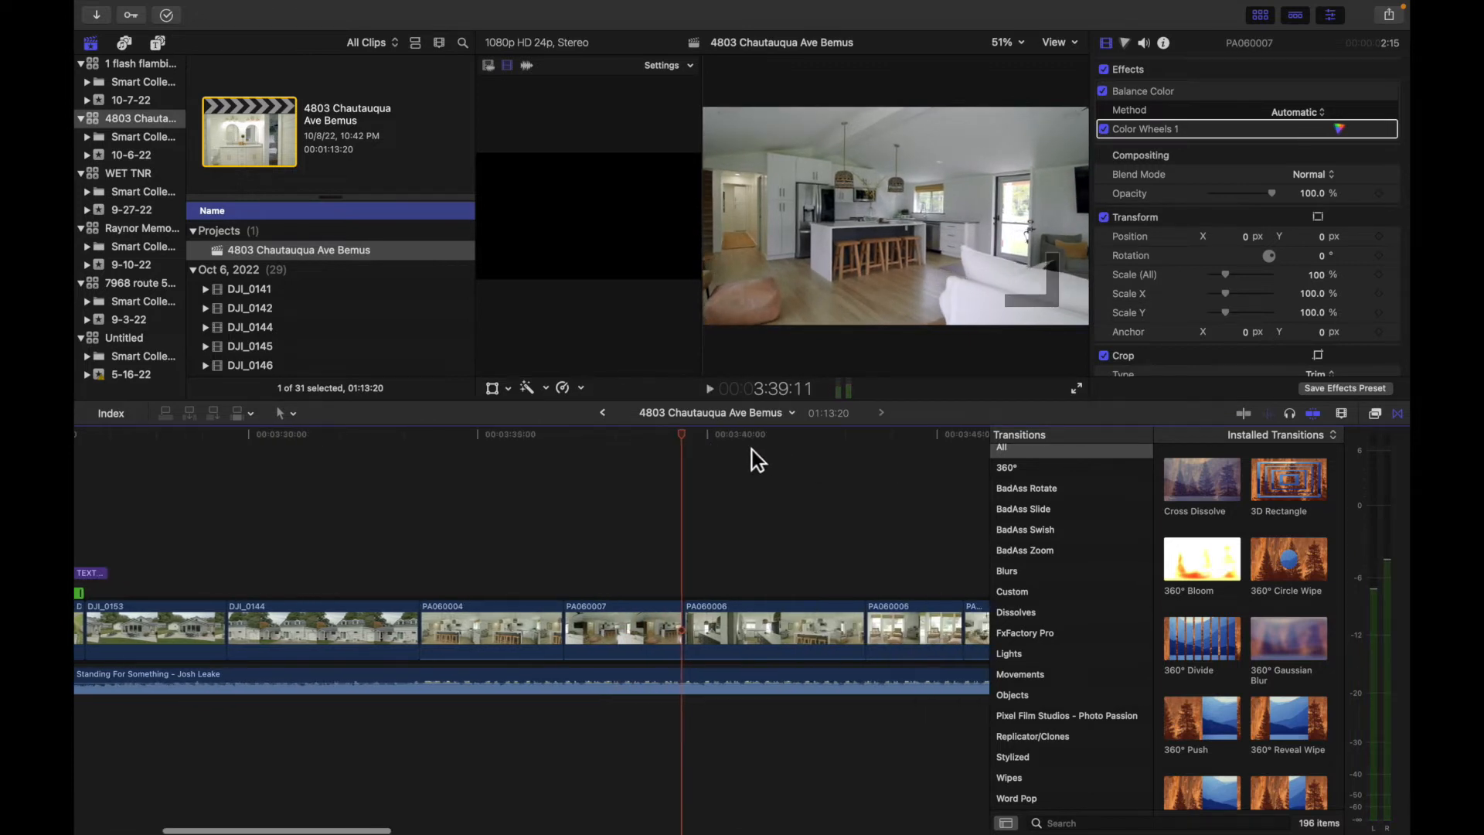
pyautogui.moveTo(690, 442); pyautogui.dragTo(863, 448)
pyautogui.click(707, 442)
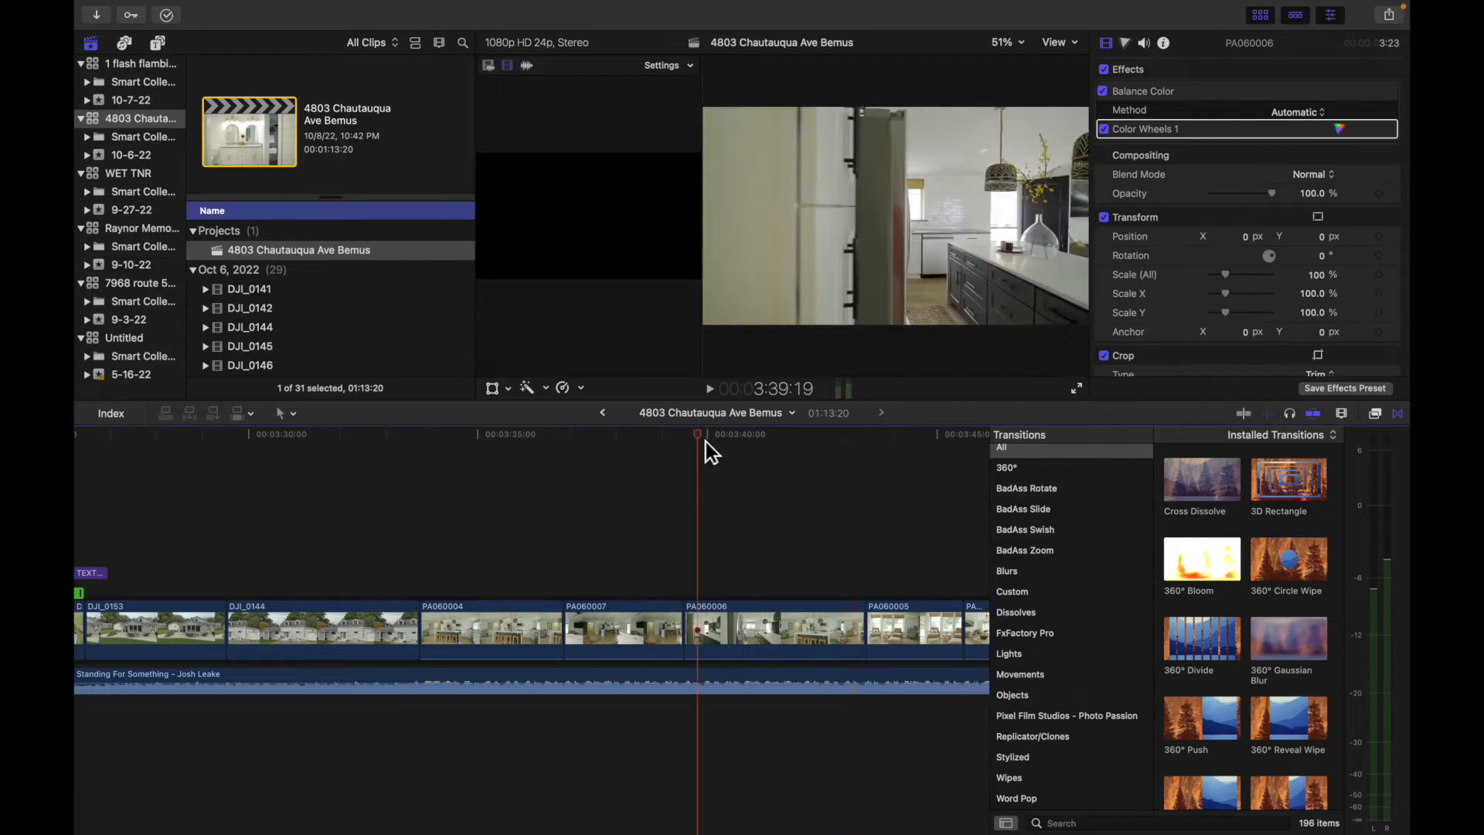
pyautogui.press('space')
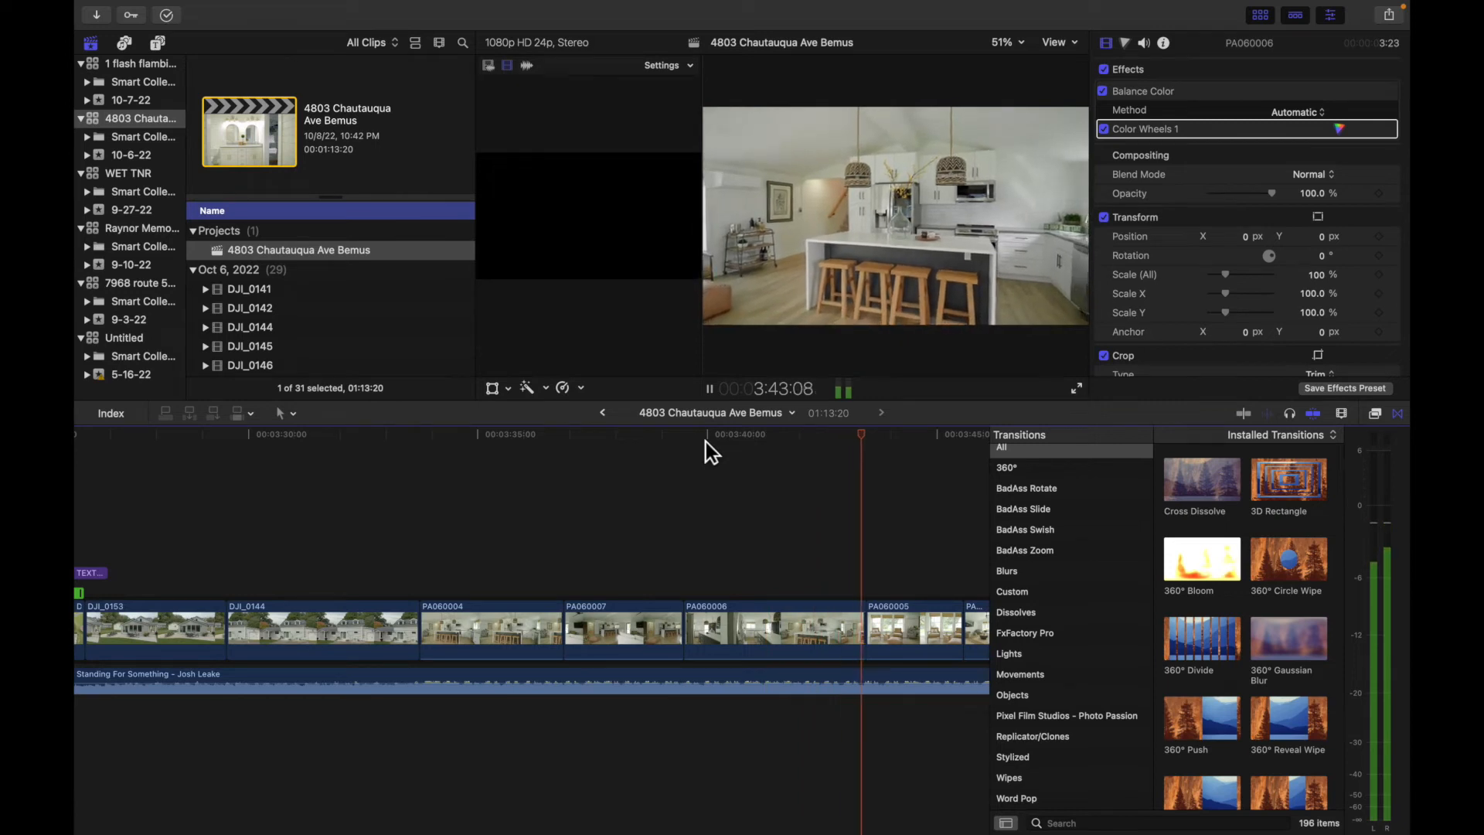
pyautogui.press('space')
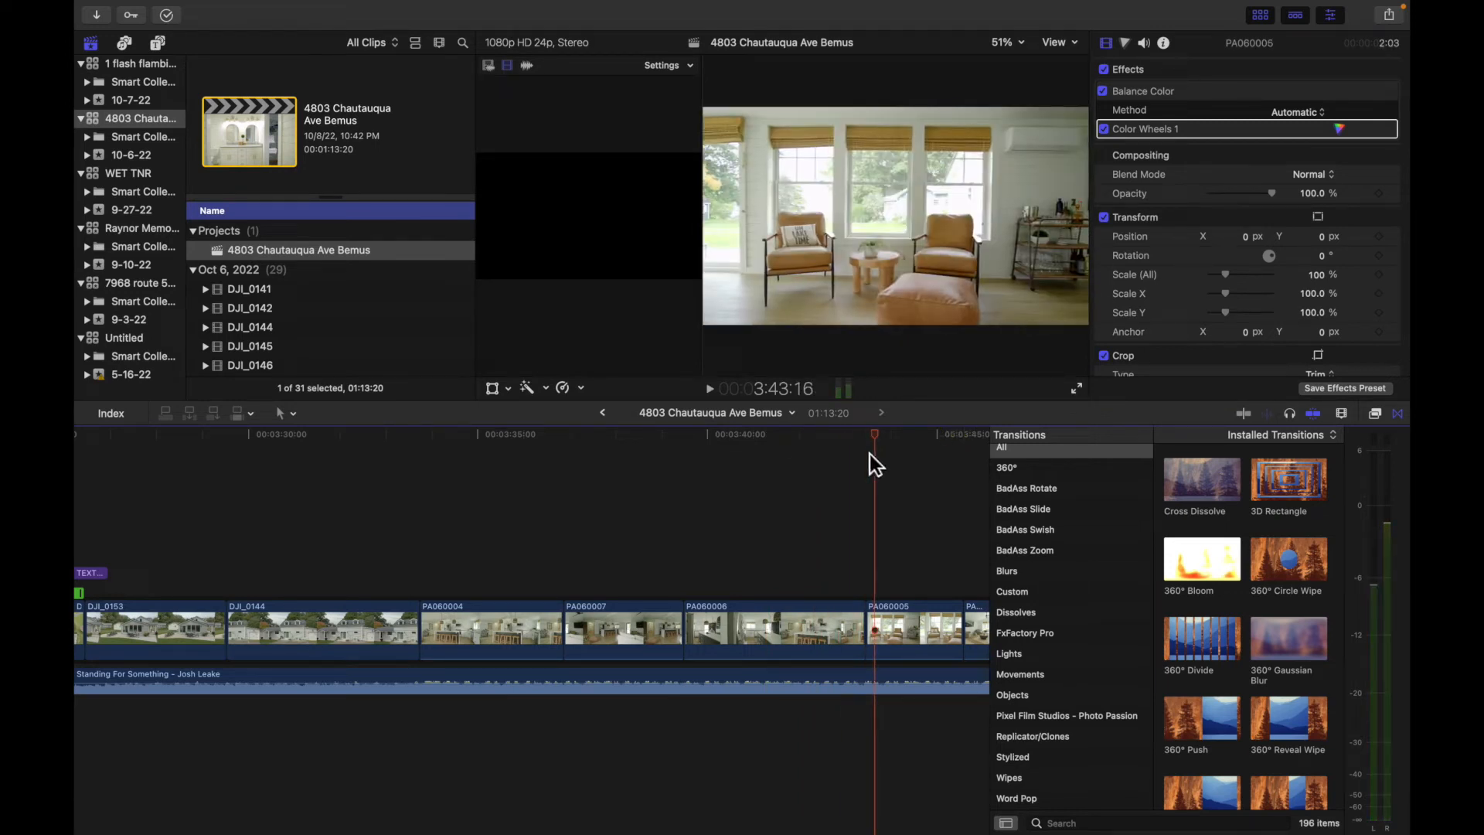
# Play clips PA060005, PA060002 and PA060001 through to the start of the bedroom clip PA060009.
pyautogui.press('space')
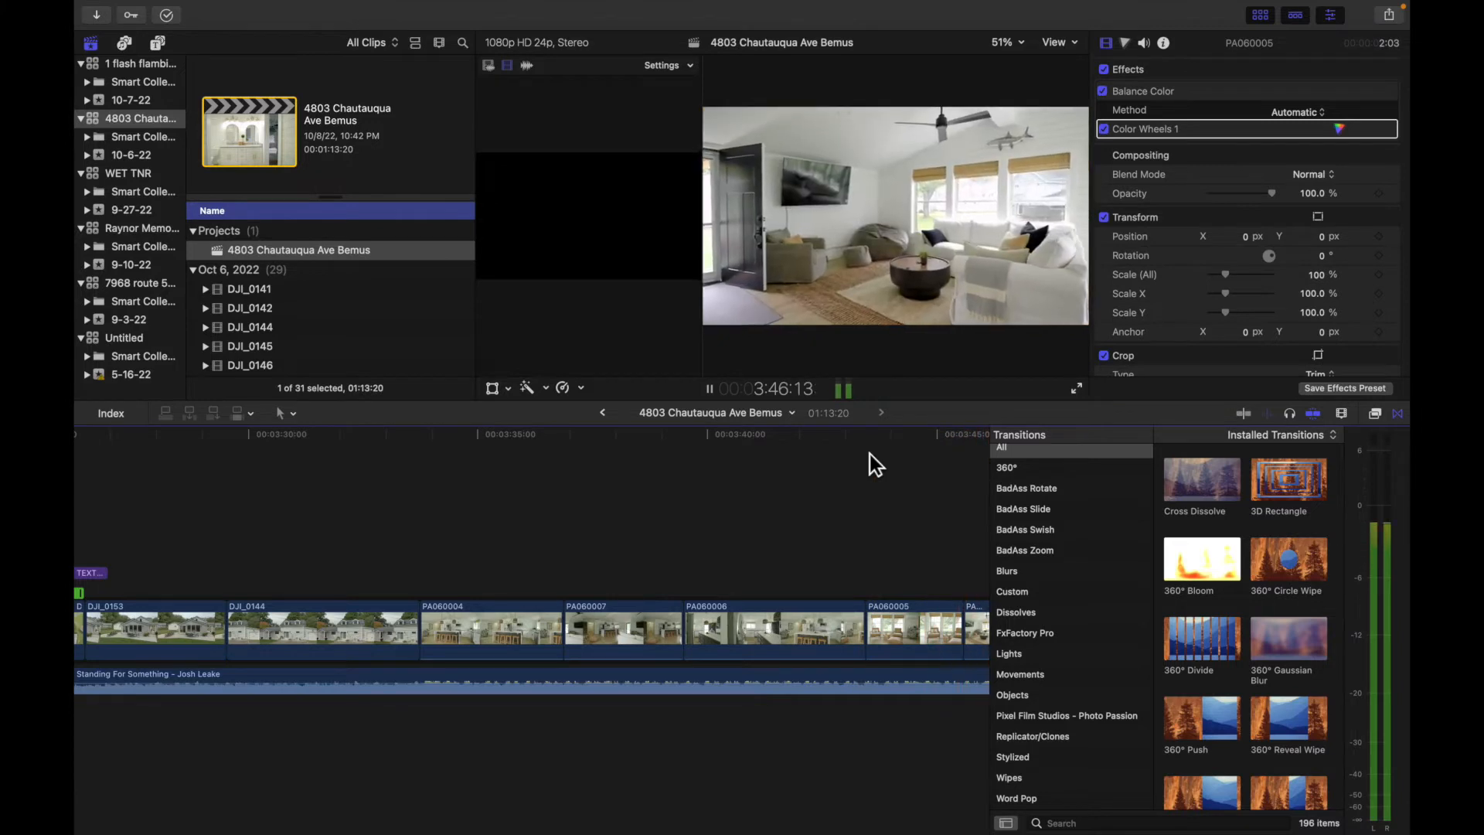
pyautogui.press('space')
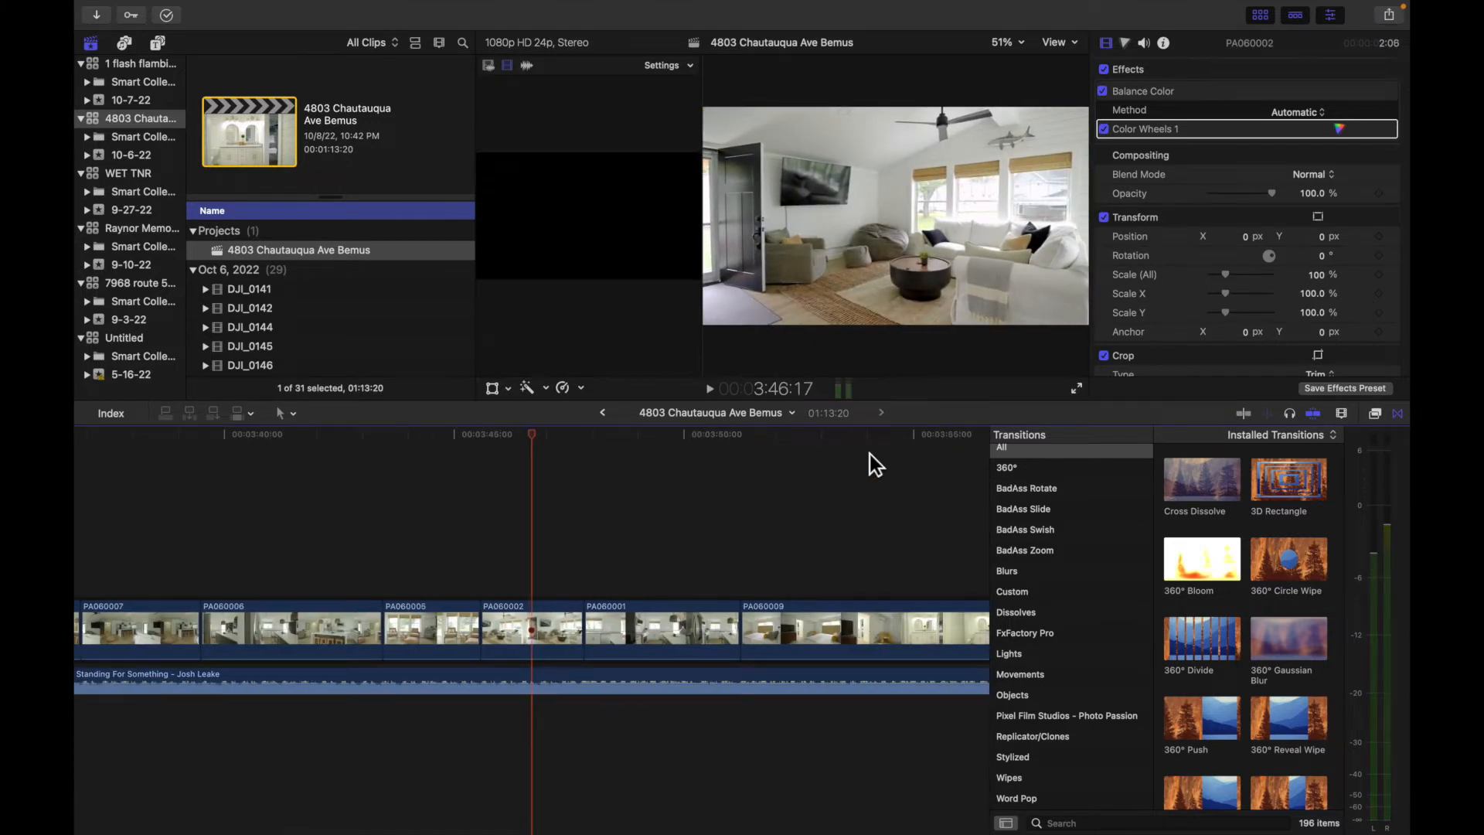
pyautogui.press('space')
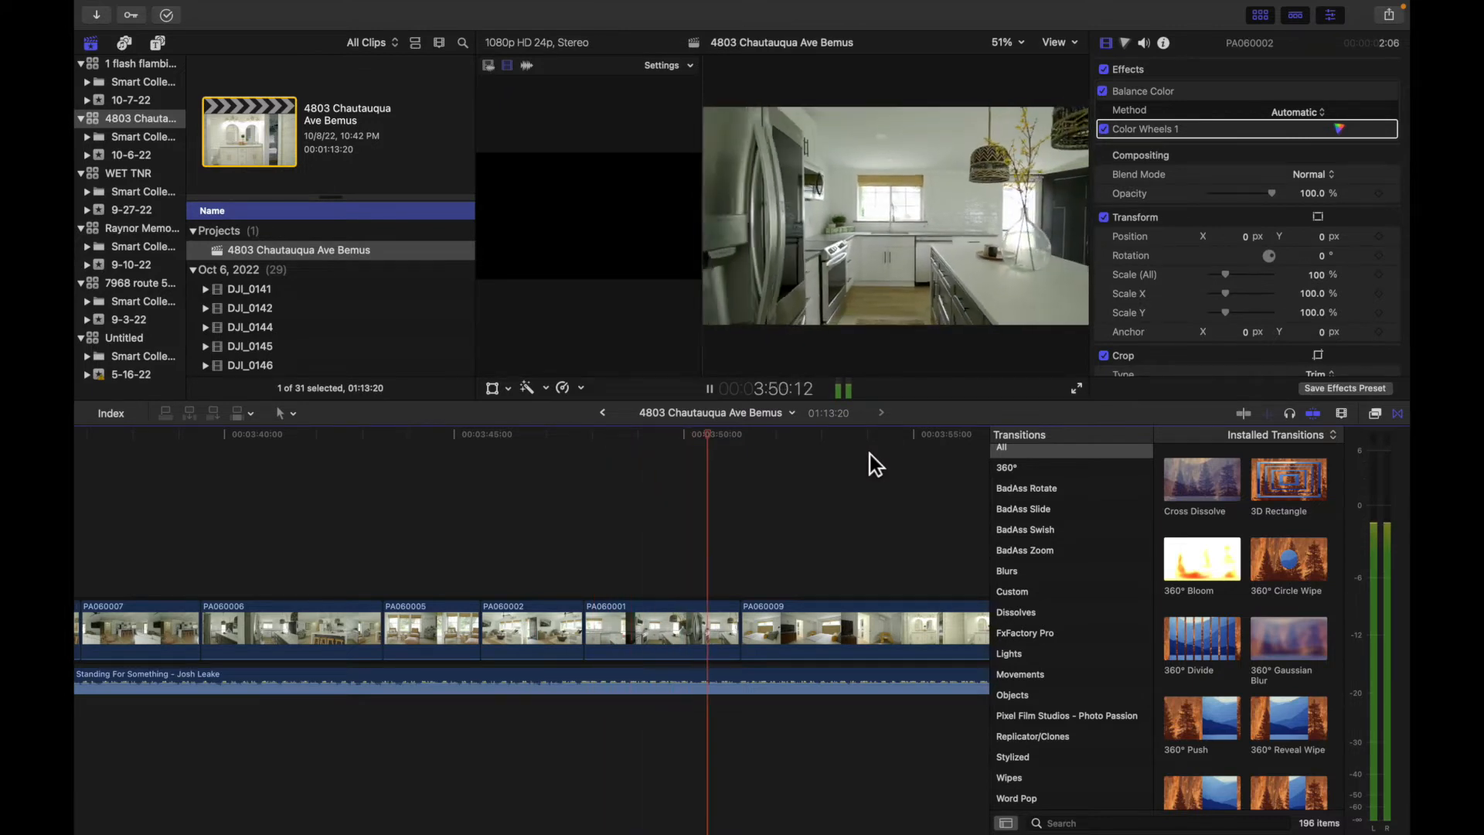
pyautogui.press('space')
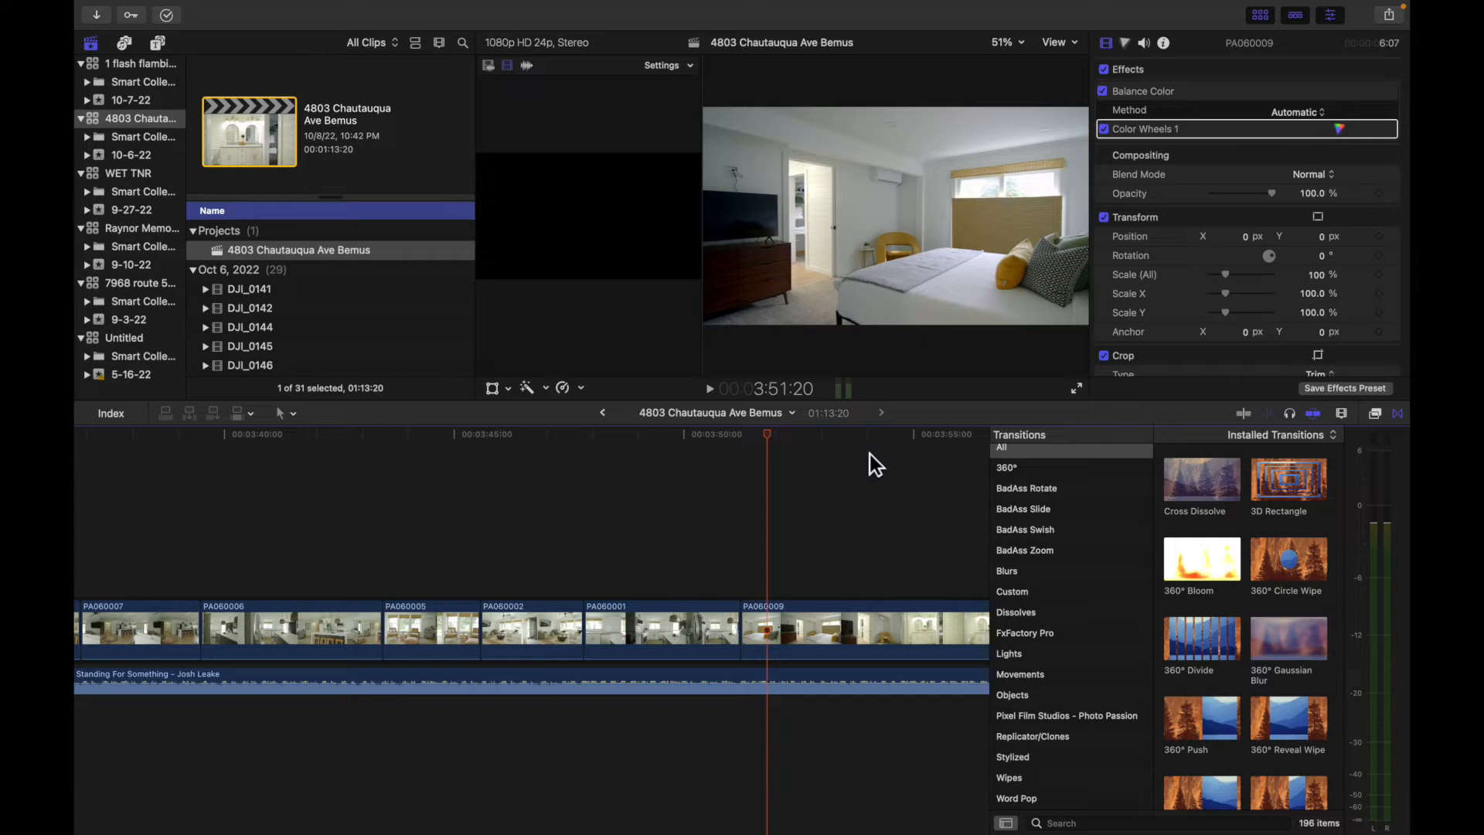
# Go back over the interior shots from PA060006 to PA060001 to compare their camera movement.
pyautogui.click(663, 437)
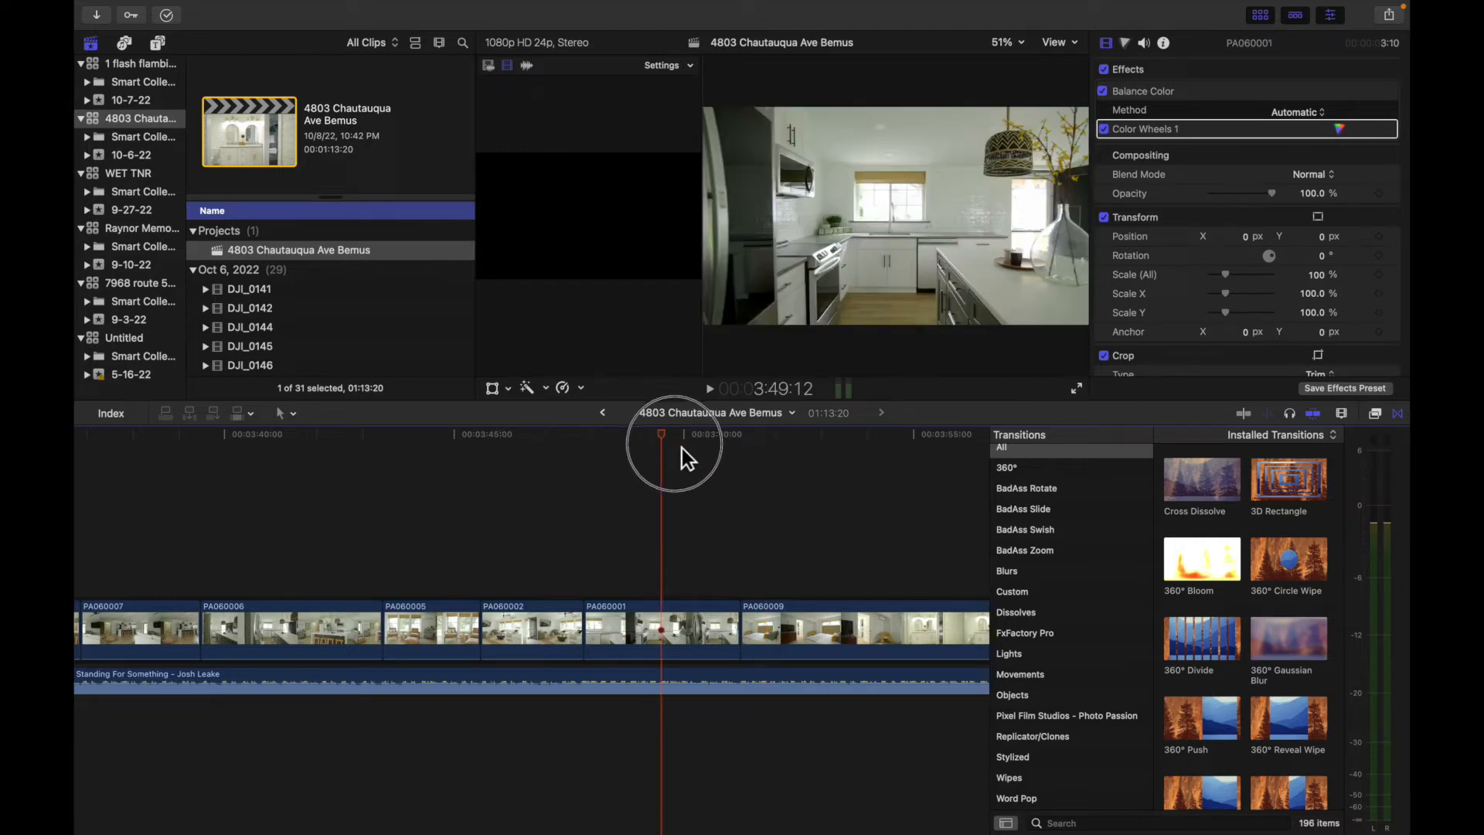
pyautogui.click(536, 441)
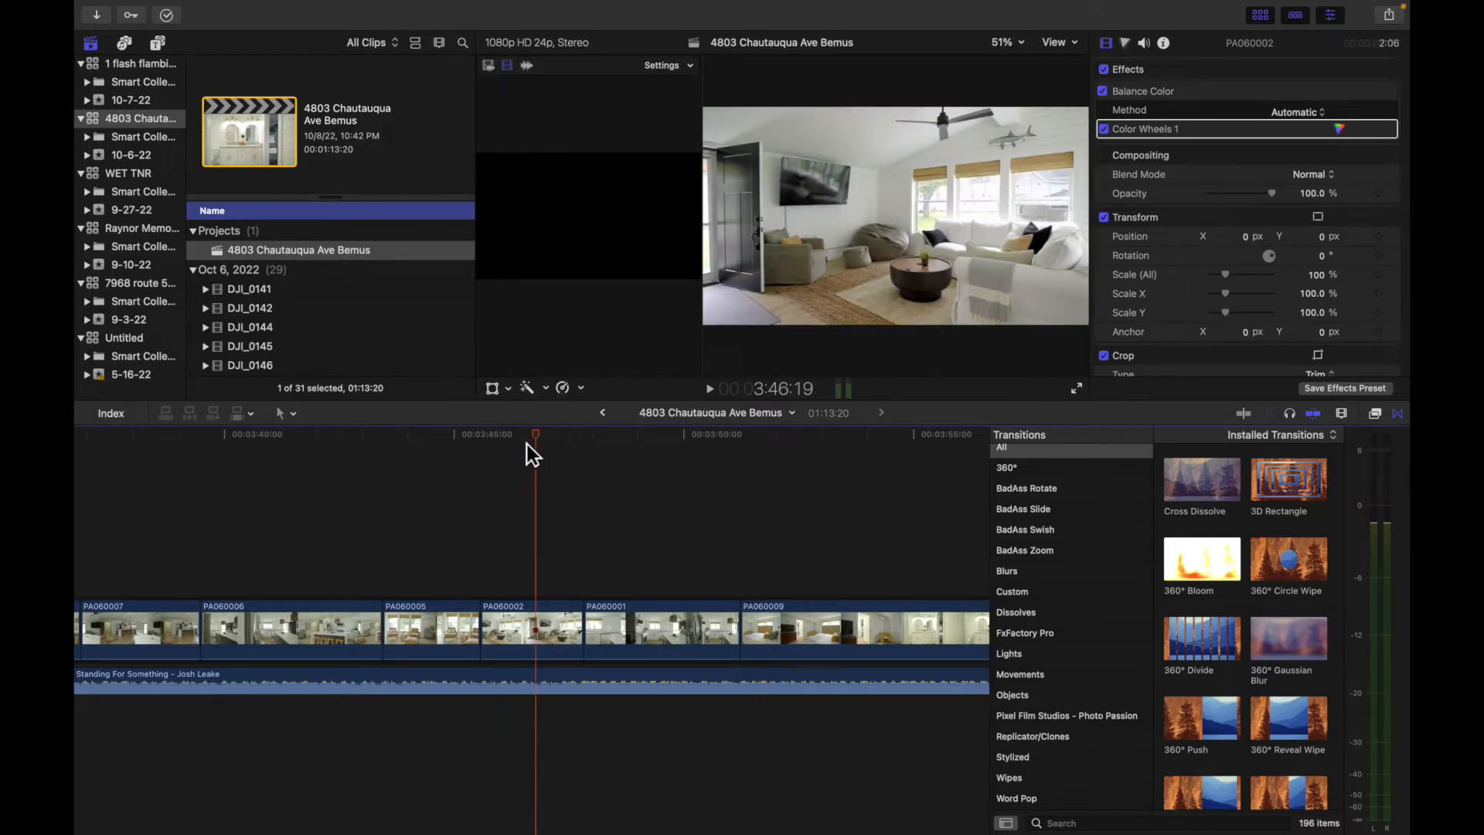
pyautogui.click(531, 443)
pyautogui.click(368, 449)
pyautogui.click(410, 444)
pyautogui.click(279, 454)
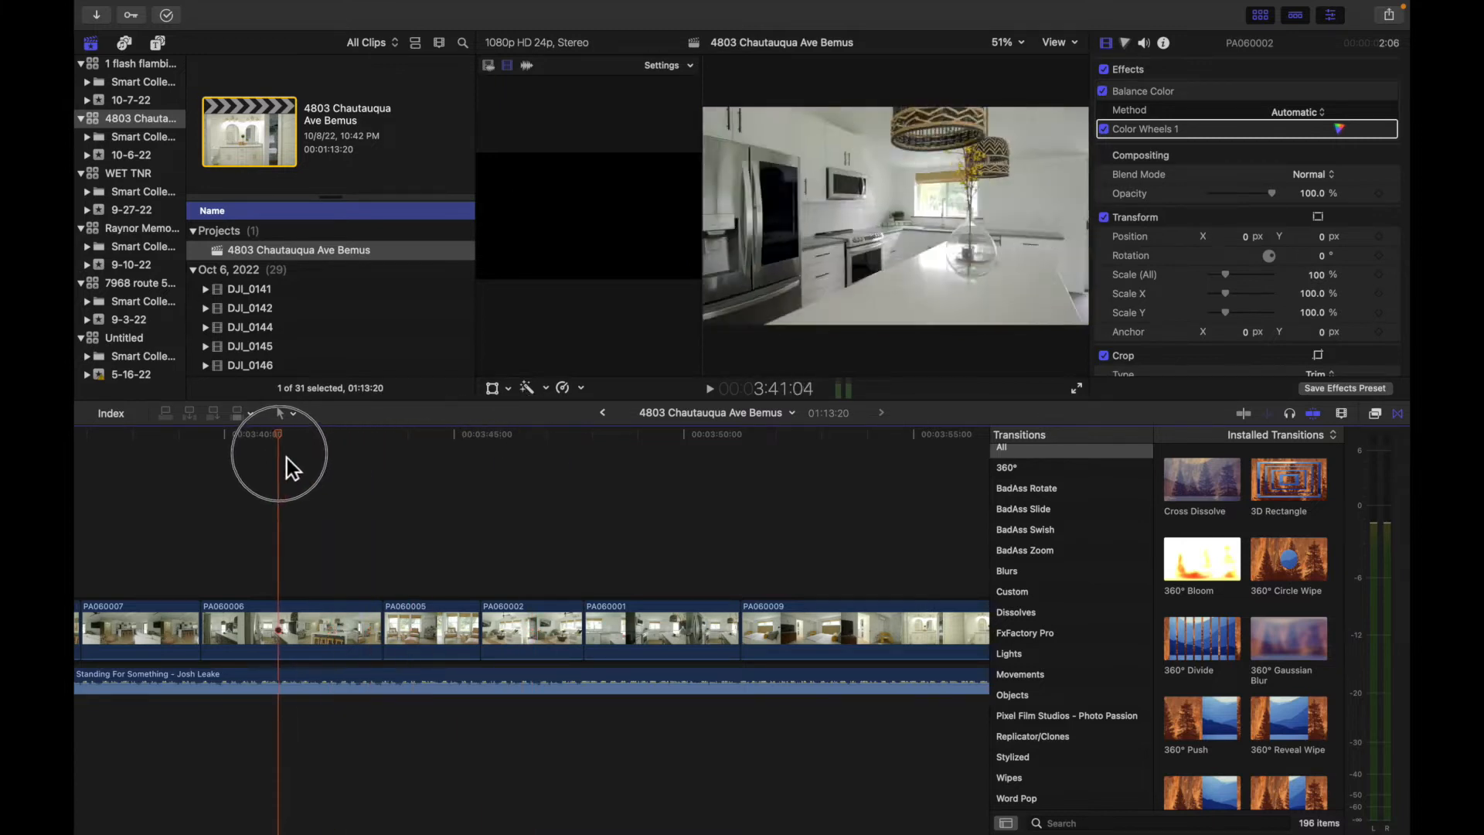
pyautogui.moveTo(286, 458); pyautogui.dragTo(720, 476)
# Show the retime editor for clip PA060001, and play its speed ramp through into PA060009.
pyautogui.click(644, 630)
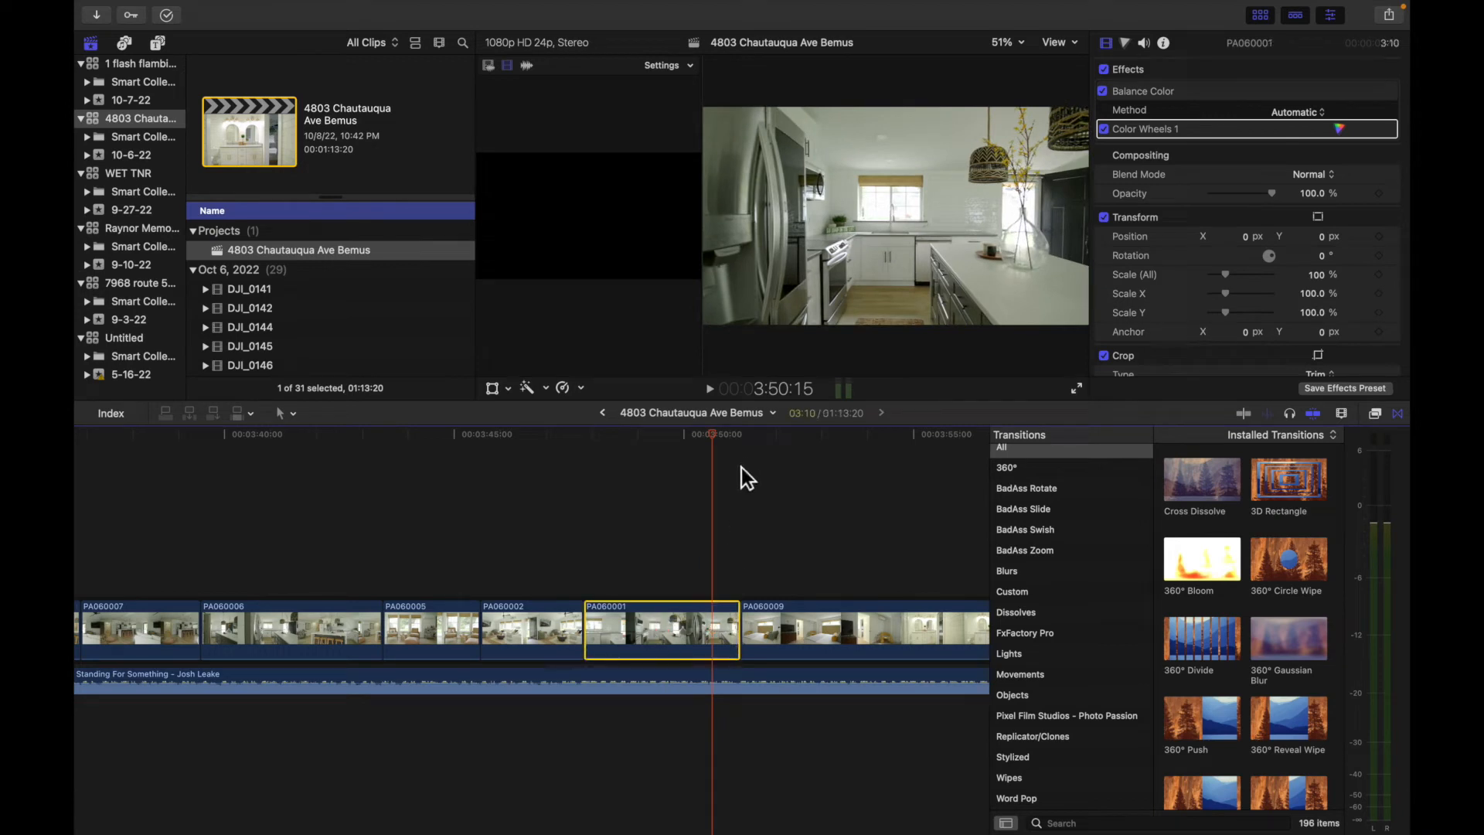
pyautogui.press('super+r')
pyautogui.moveTo(674, 441); pyautogui.dragTo(767, 460)
pyautogui.press('space')
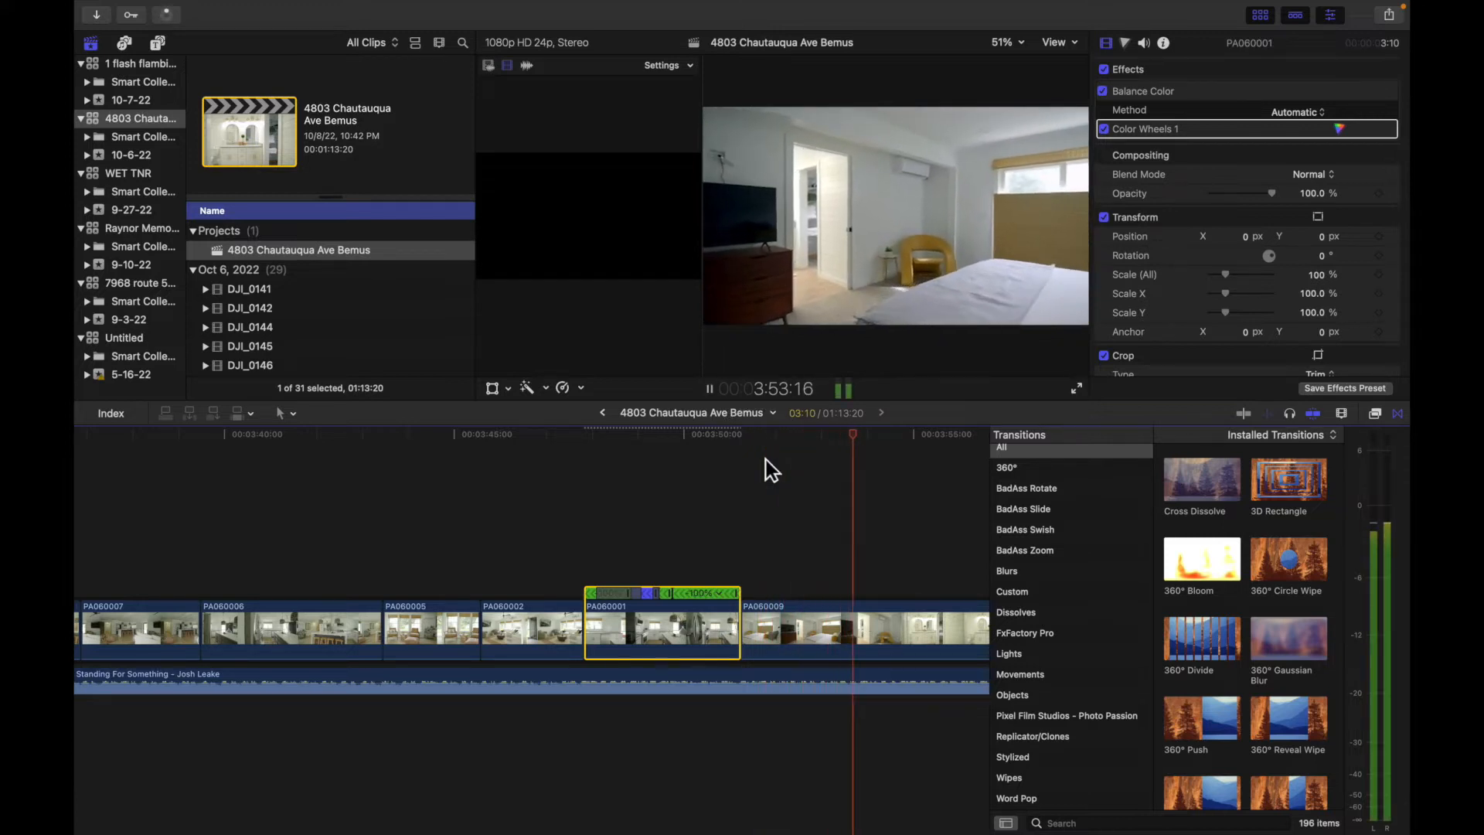
pyautogui.press('space')
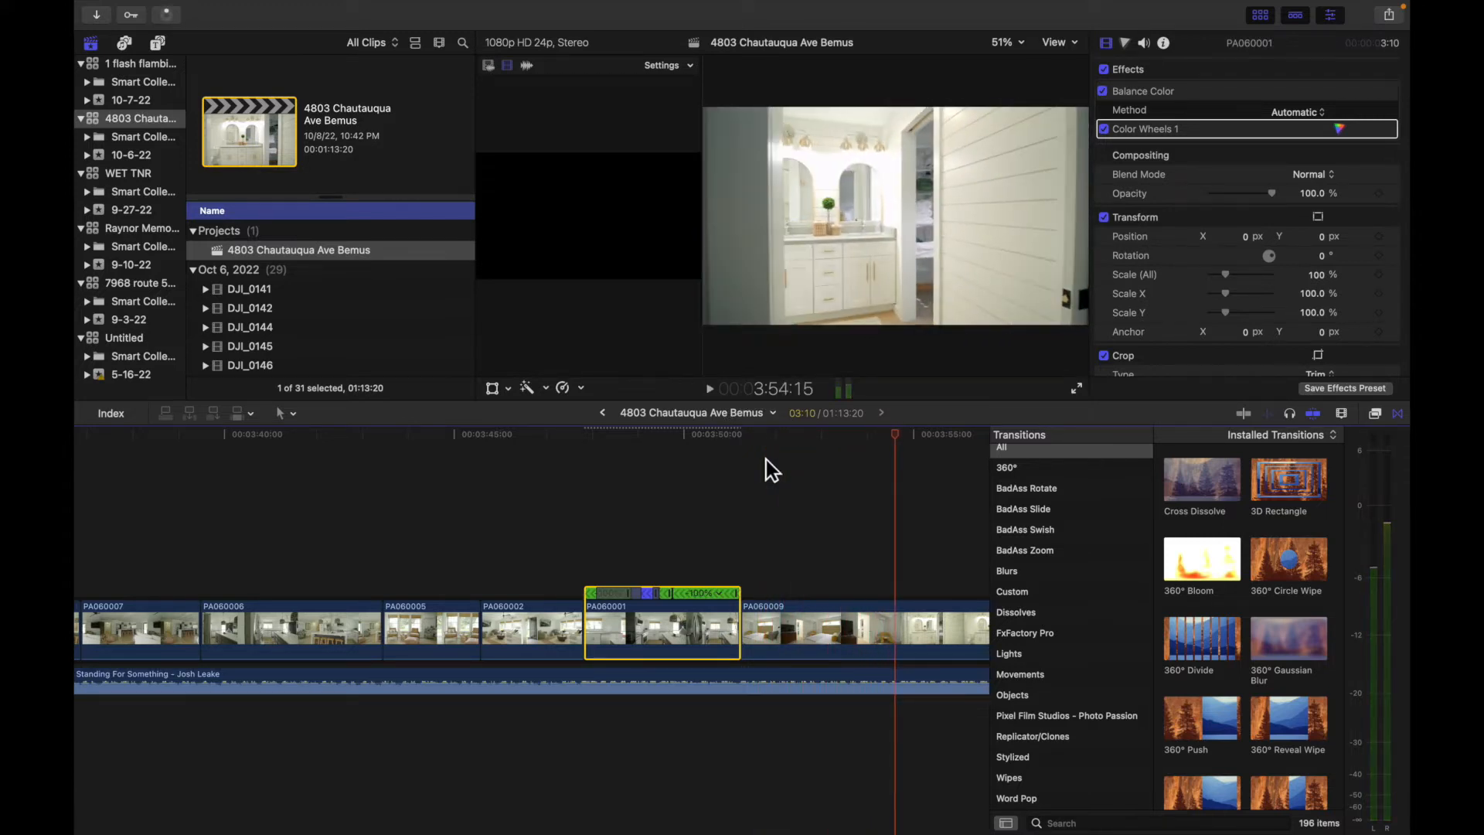
# Review clip PA060009 from the bedroom into the bathroom, and replay it up to the cut at PA060010.
pyautogui.moveTo(853, 441); pyautogui.dragTo(901, 479)
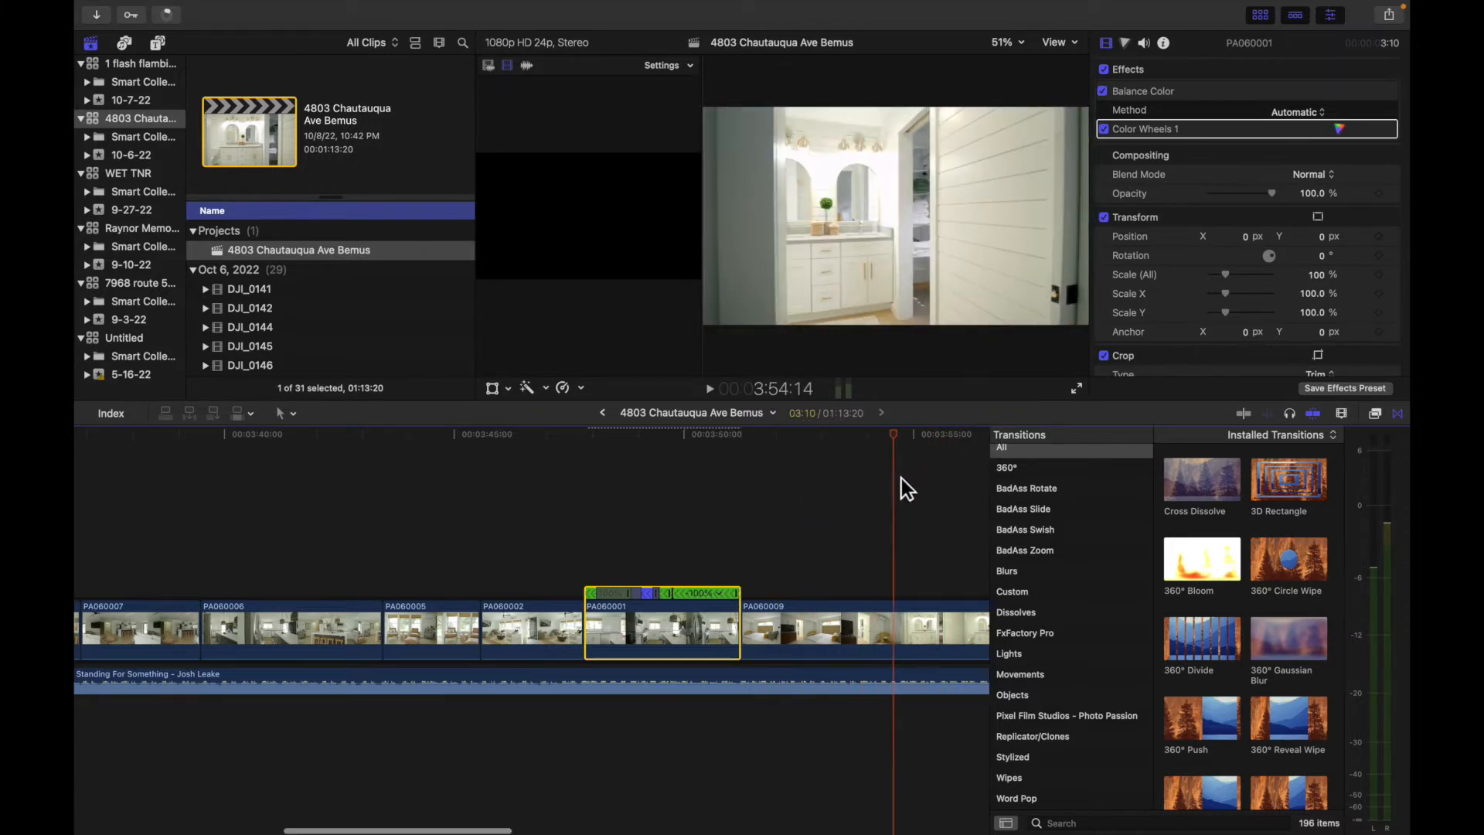
pyautogui.hscroll(5, 626, 464)
pyautogui.moveTo(541, 441); pyautogui.dragTo(493, 447)
pyautogui.press('space')
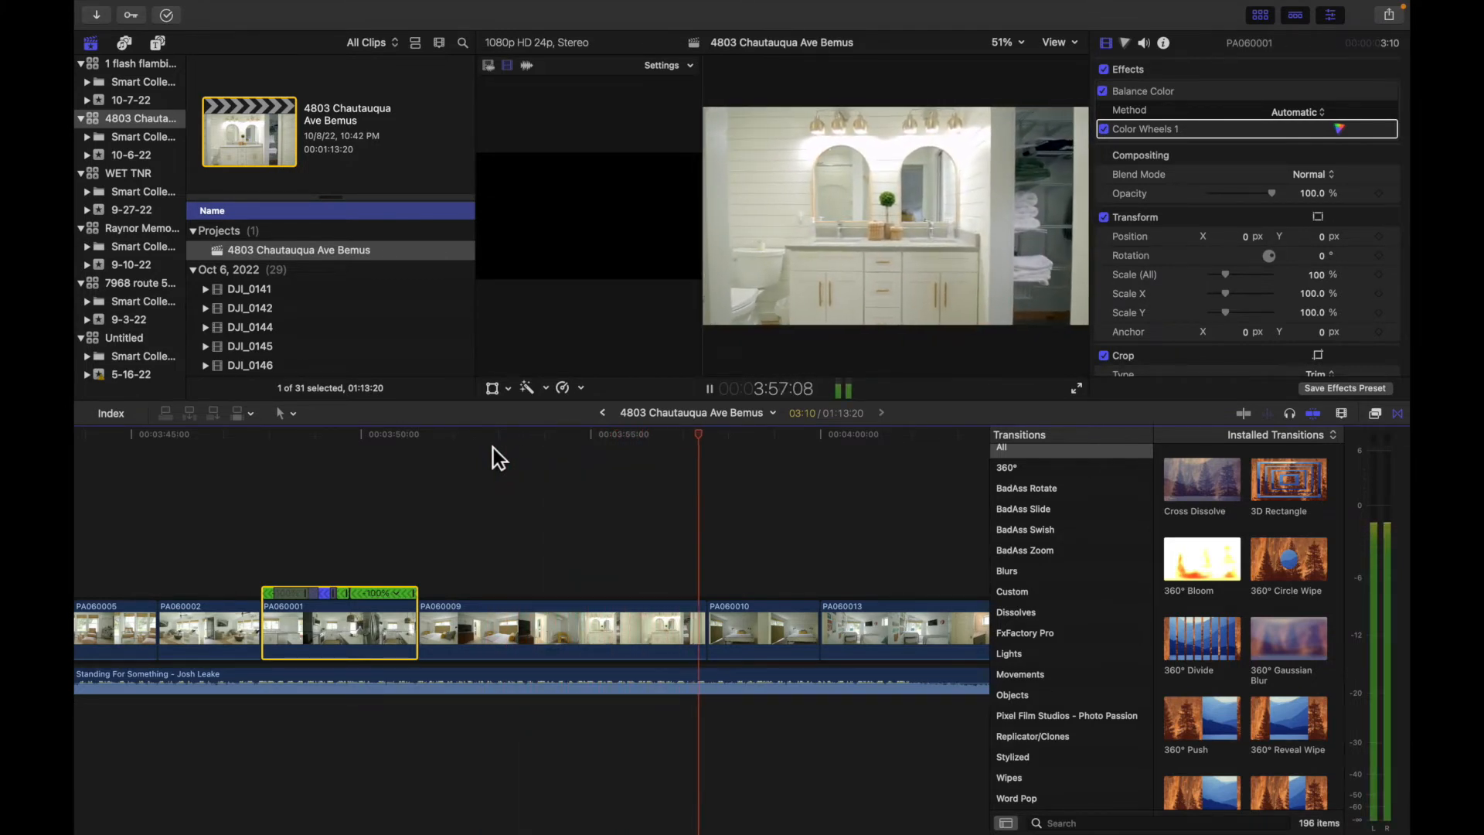
pyautogui.press('space')
# Play from the end of PA060009 through clips PA060010 and PA060013 to the start of PA060015.
pyautogui.moveTo(723, 444); pyautogui.dragTo(680, 453)
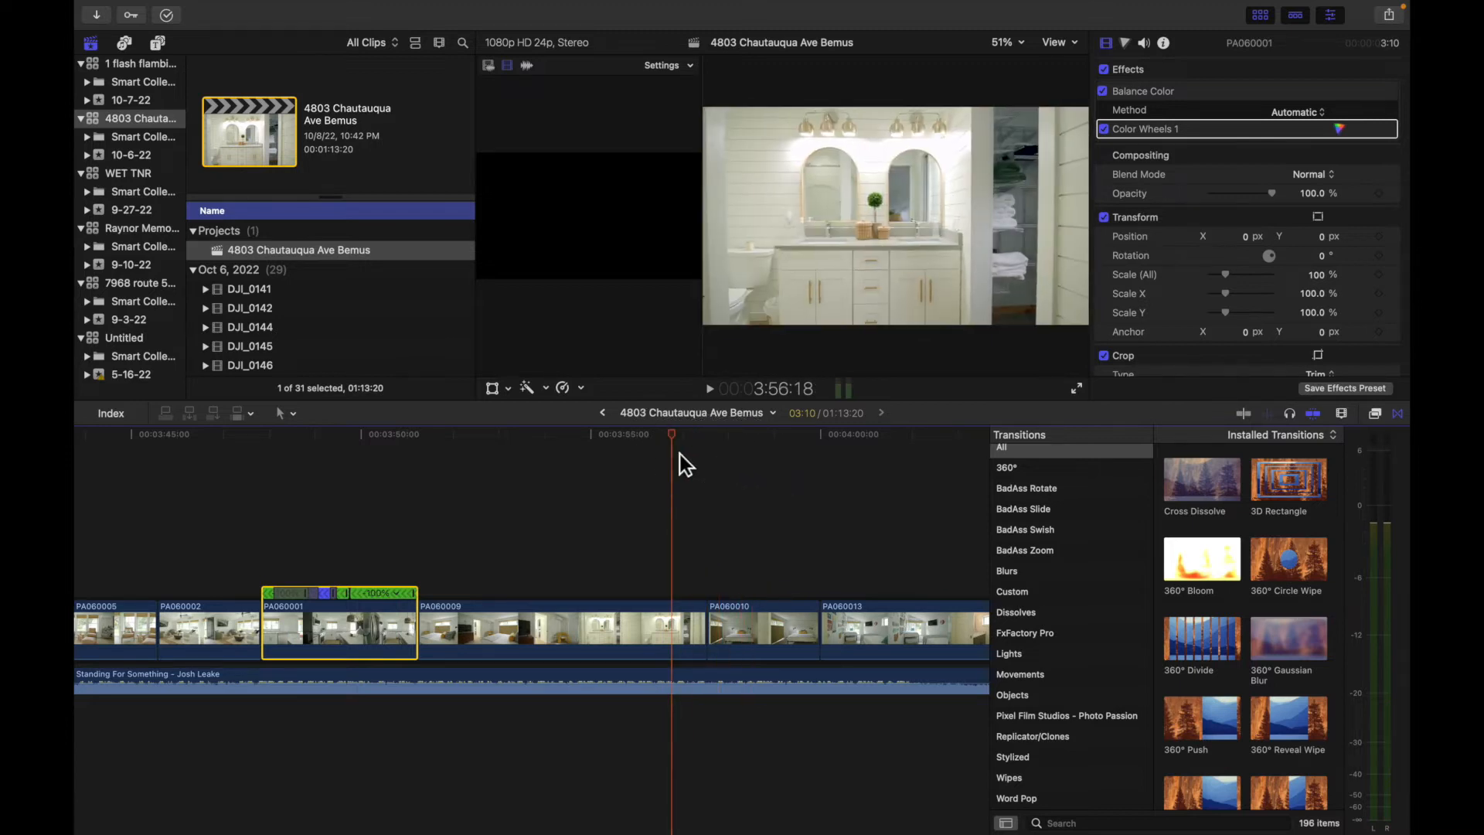
pyautogui.press('space')
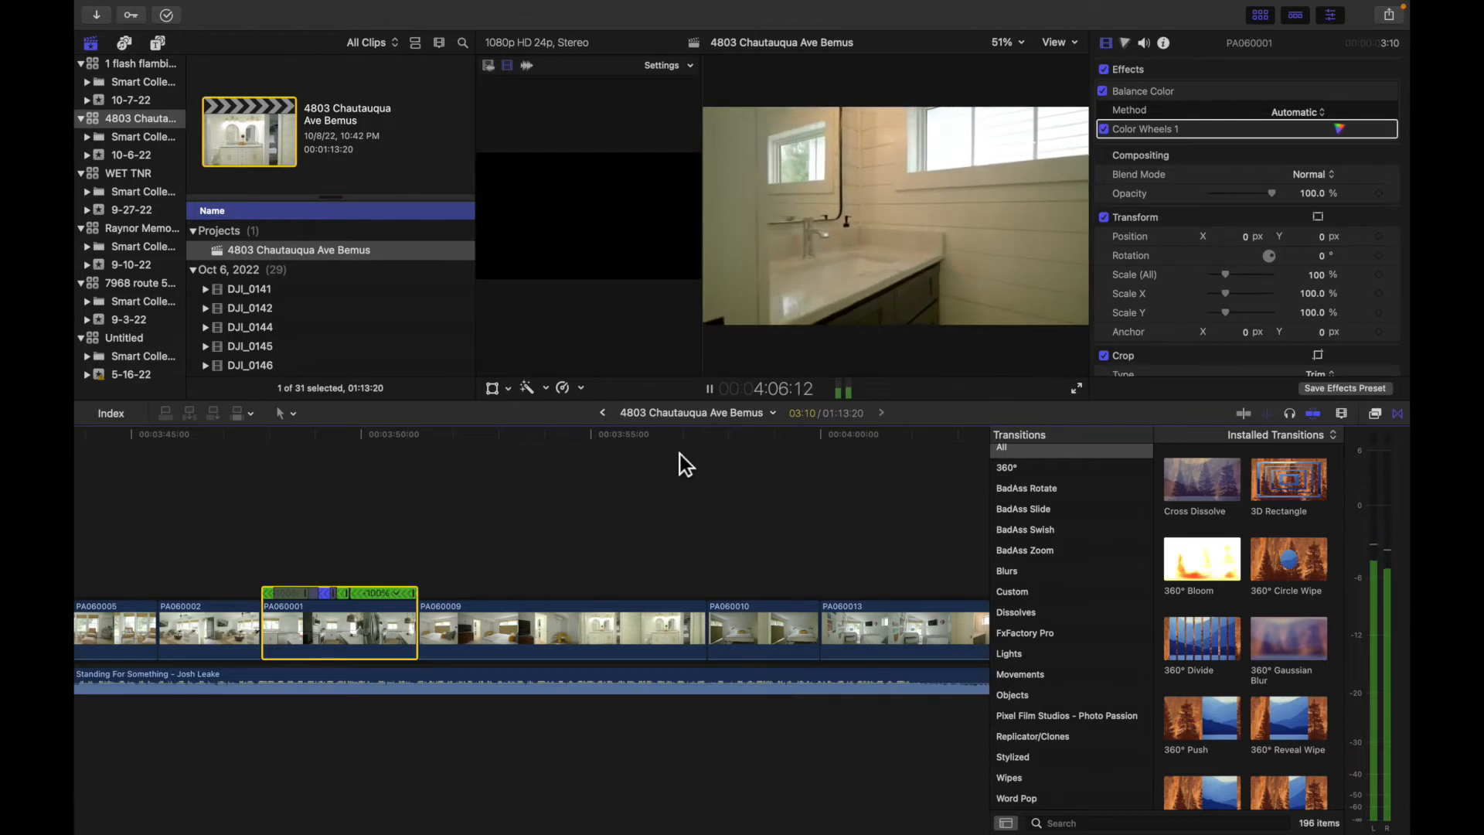
pyautogui.press('space')
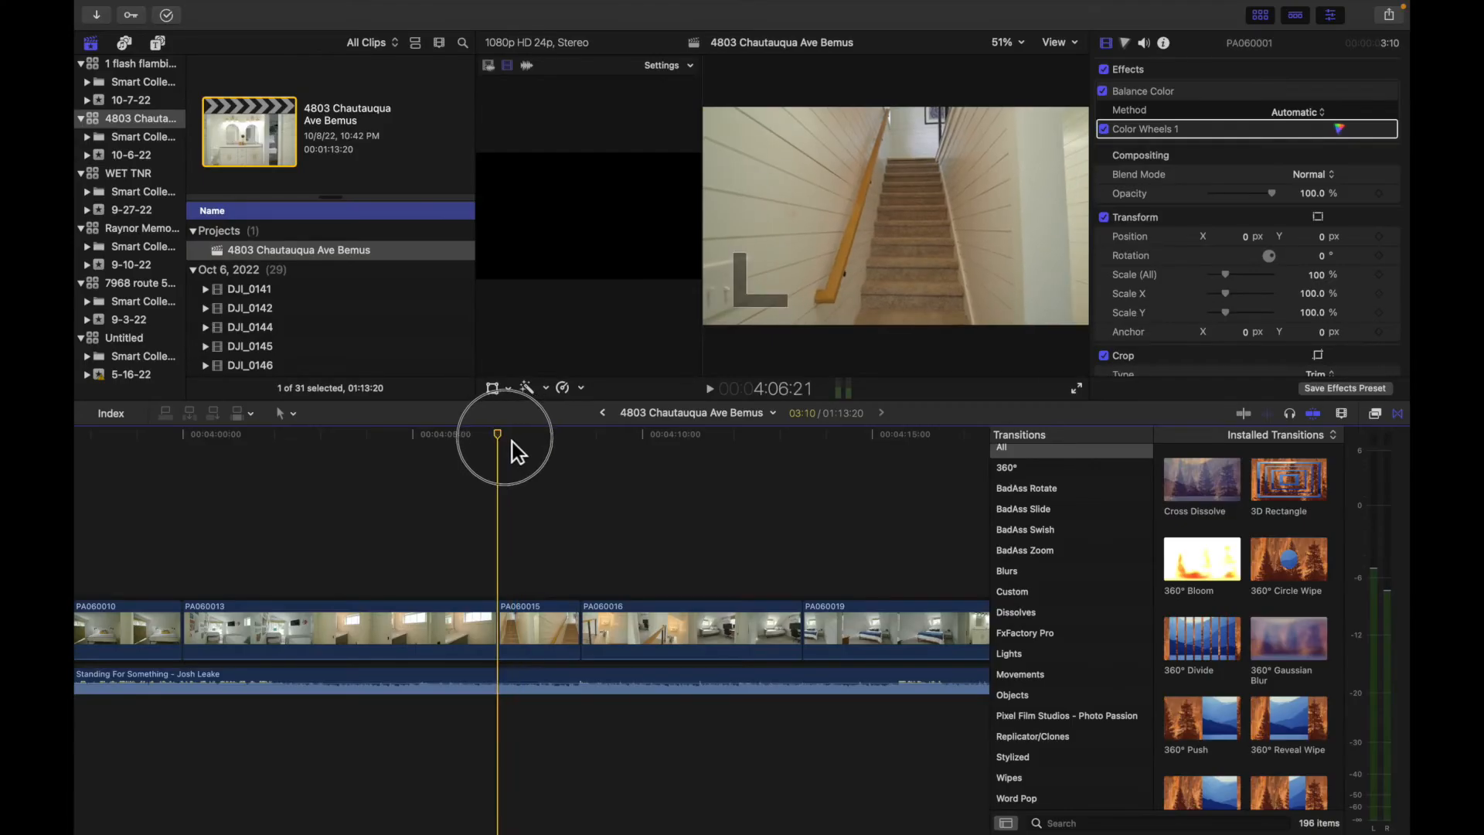
# Examine the staircase clip PA060015 and its continuation upstairs in PA060016, then play both in sequence.
pyautogui.moveTo(512, 442); pyautogui.dragTo(749, 484)
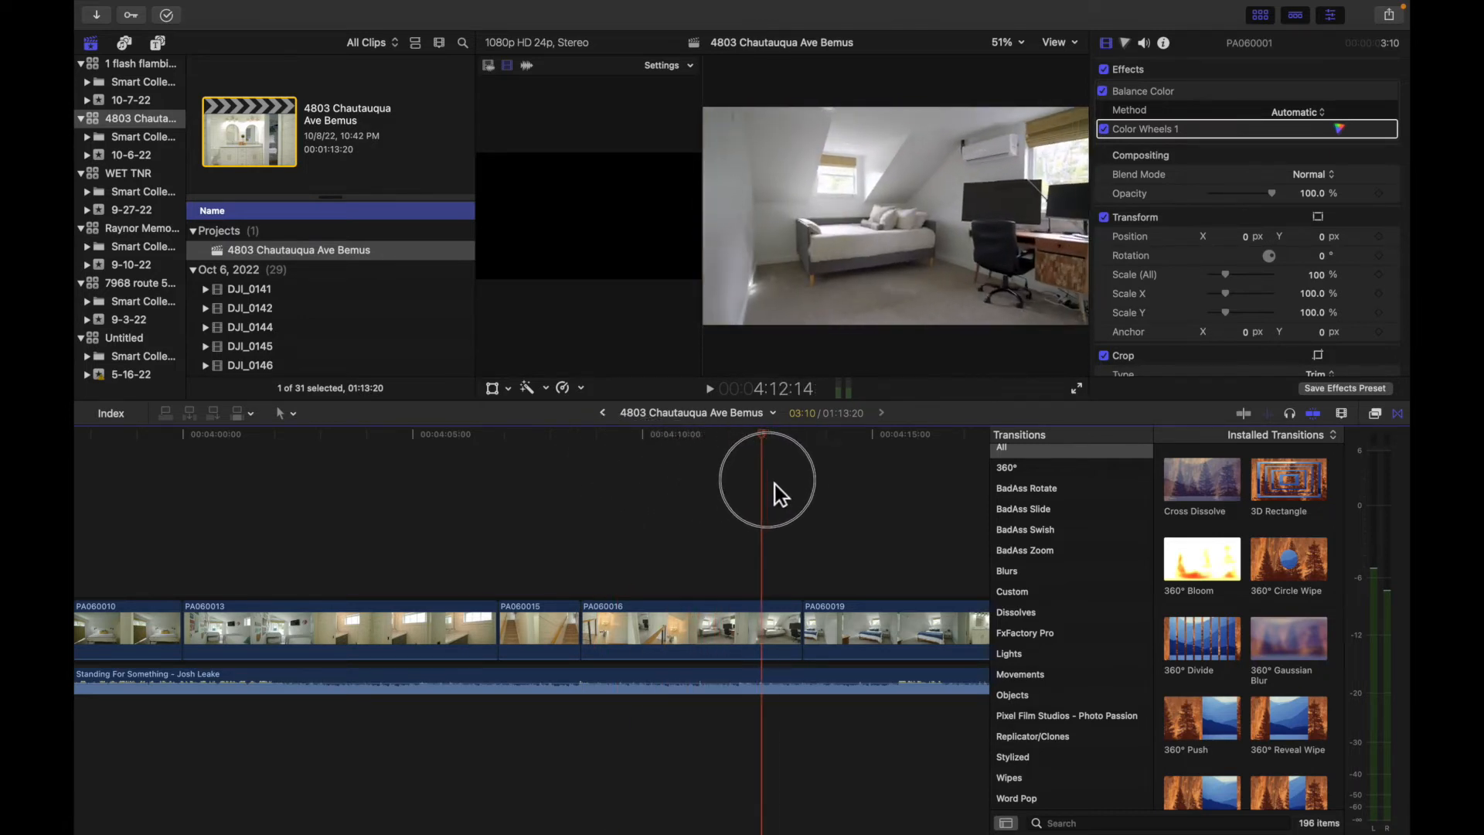
pyautogui.click(490, 444)
pyautogui.press('space')
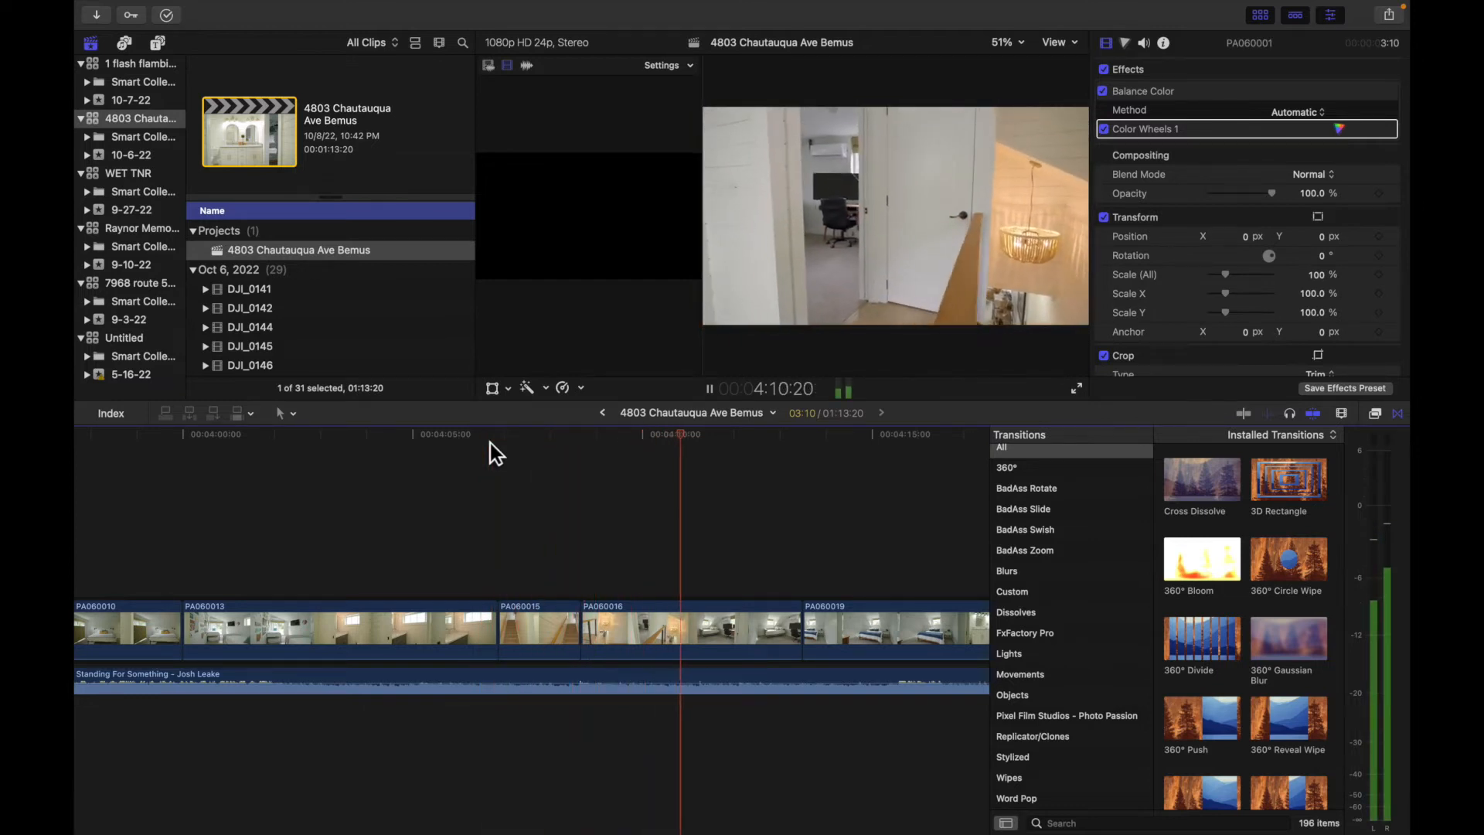
pyautogui.press('space')
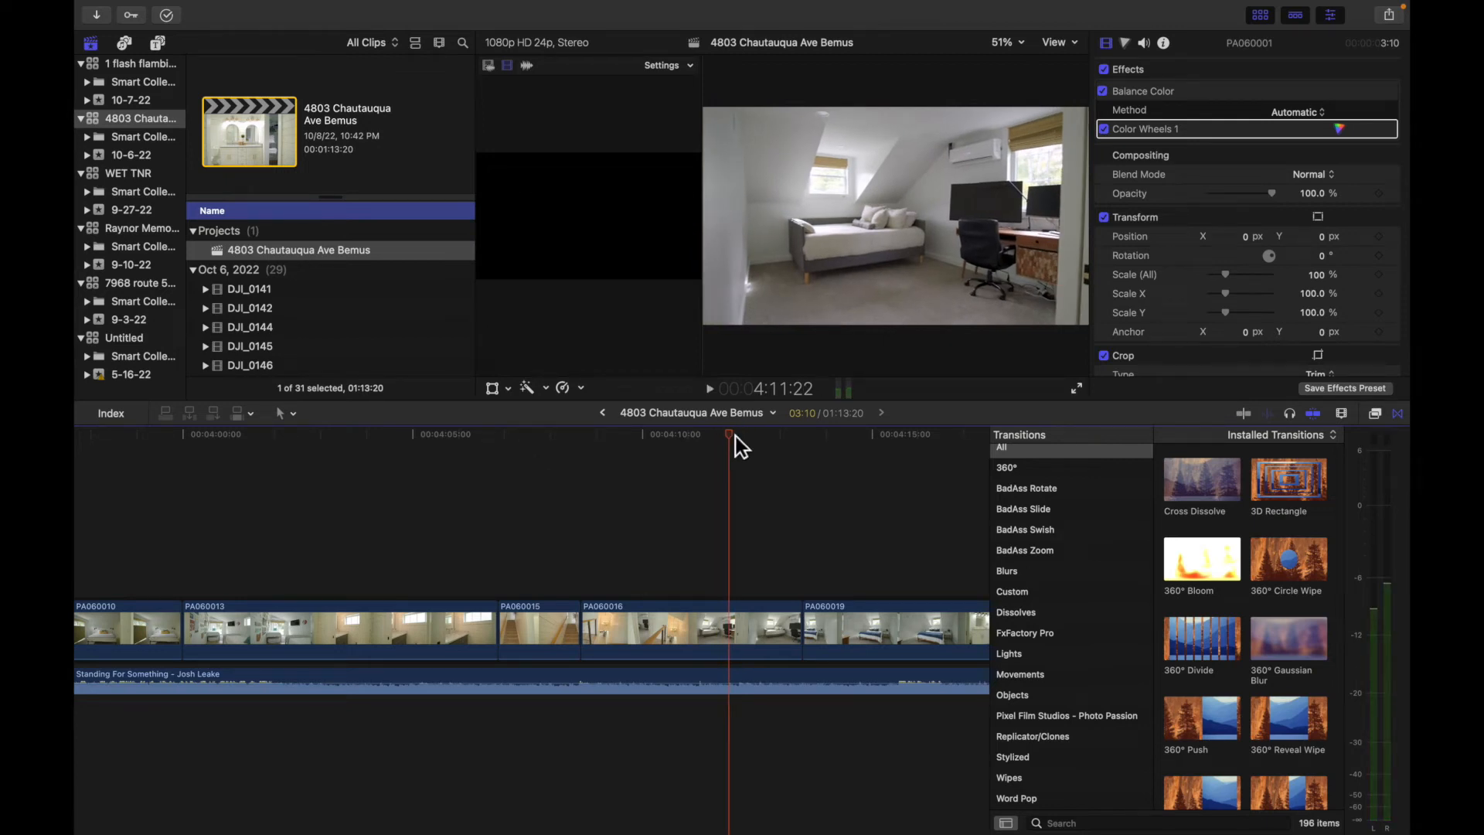
# Review clip PA060019 from the upstairs bedroom to the bathroom, and go back slightly near its end.
pyautogui.moveTo(735, 436); pyautogui.dragTo(906, 465)
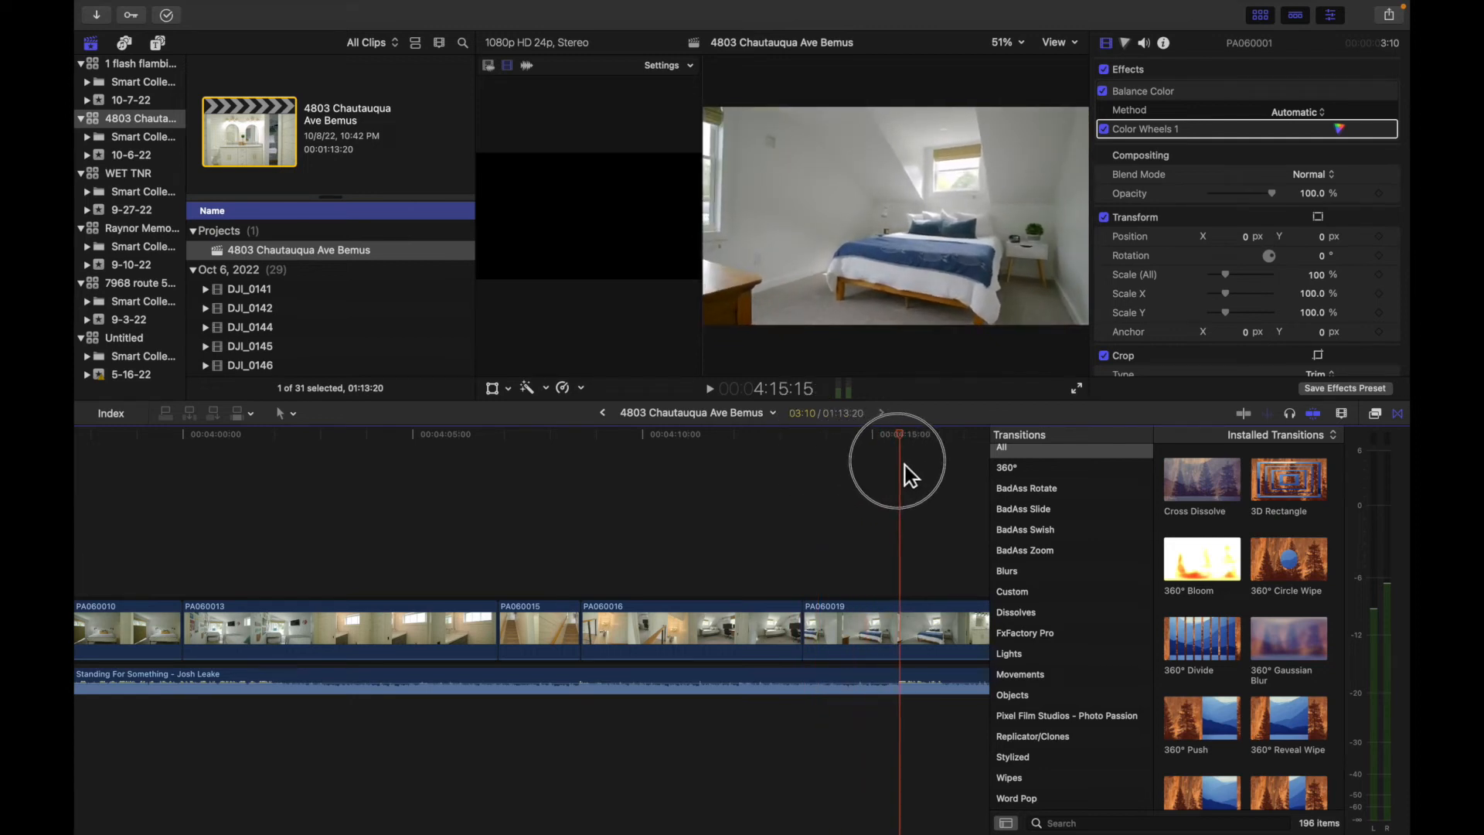
pyautogui.hscroll(5, 897, 464)
pyautogui.press('space')
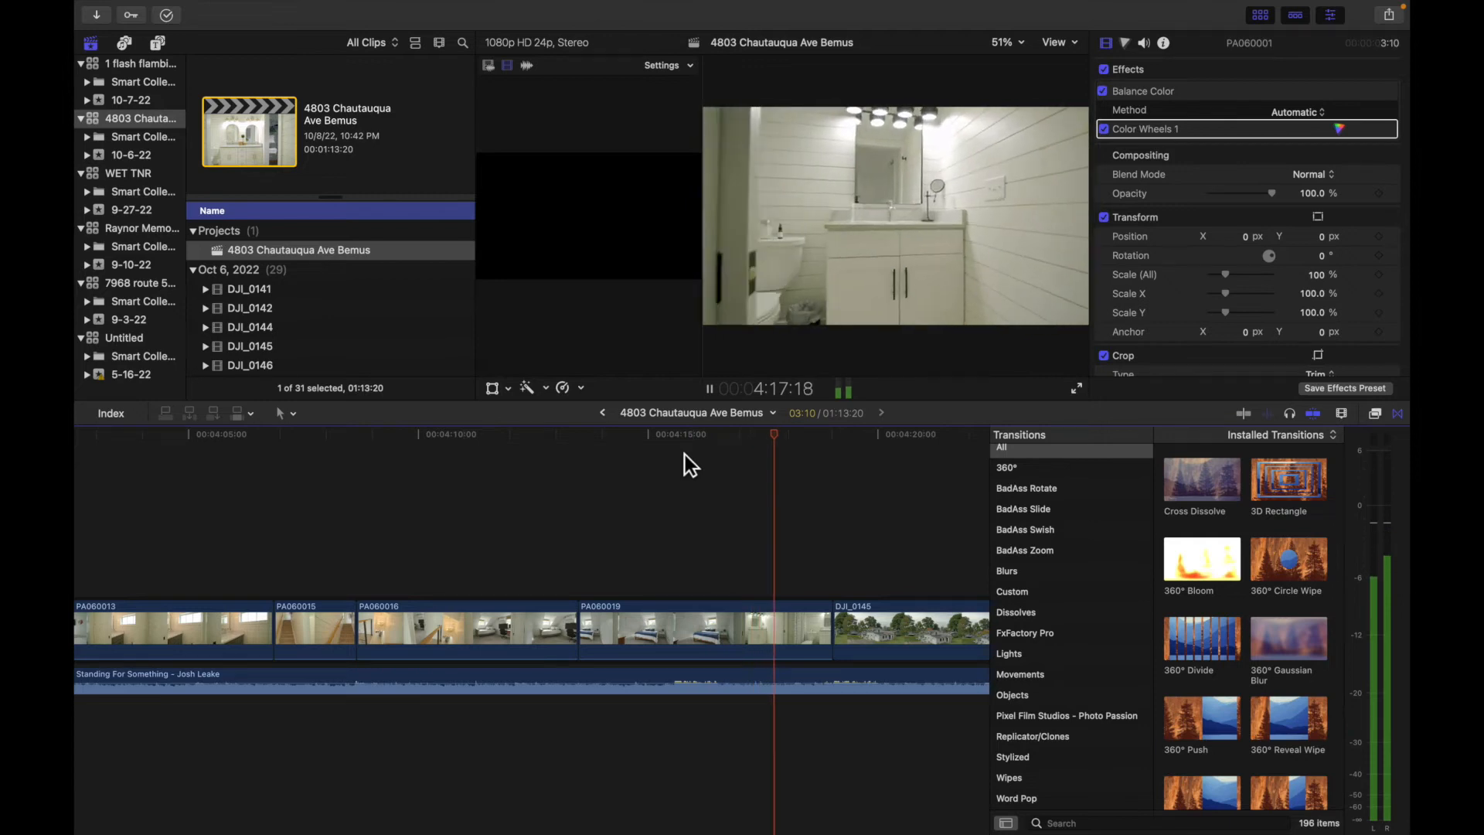
pyautogui.press('space')
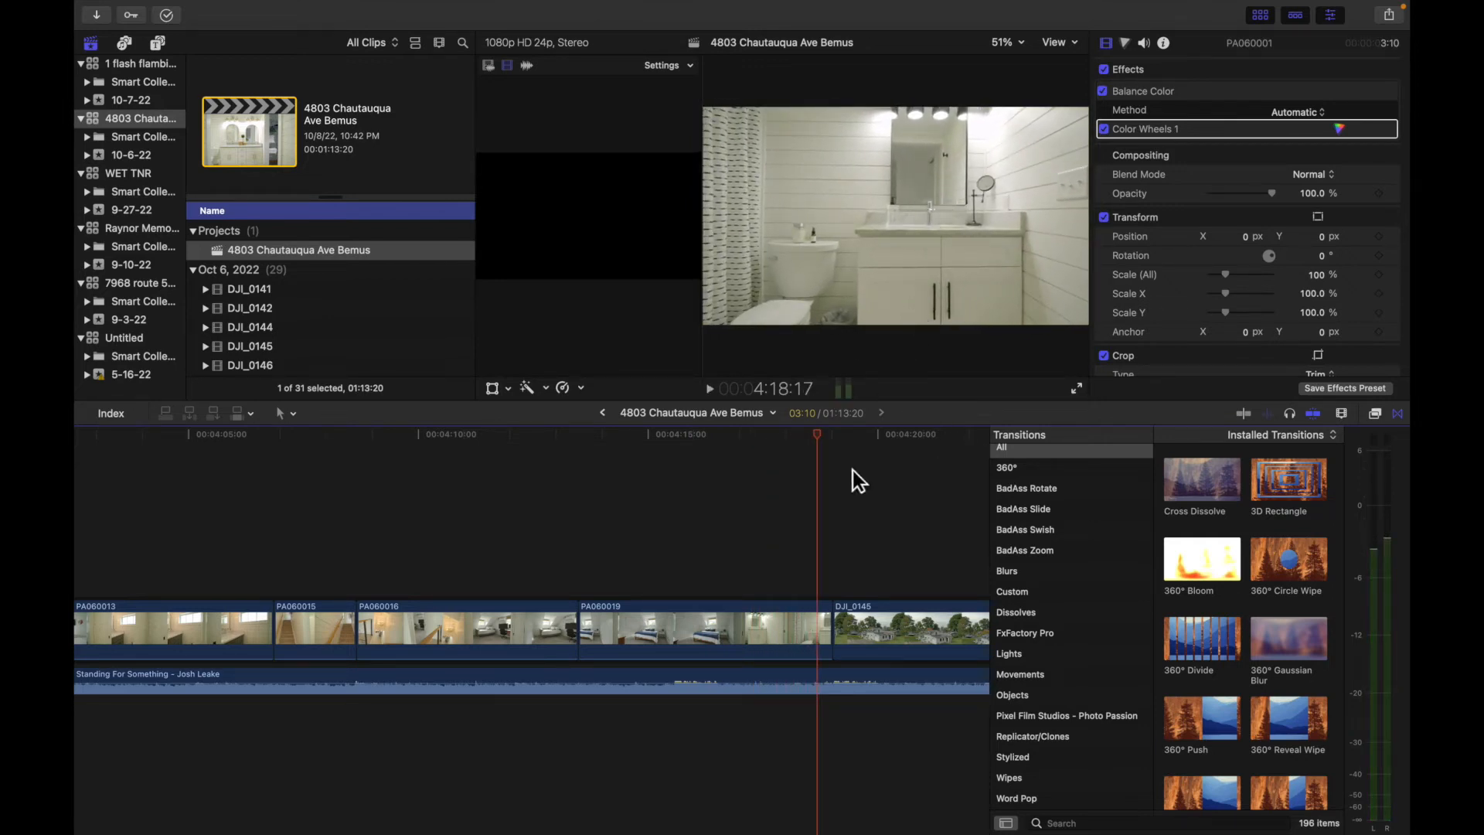
pyautogui.moveTo(826, 439); pyautogui.dragTo(804, 439)
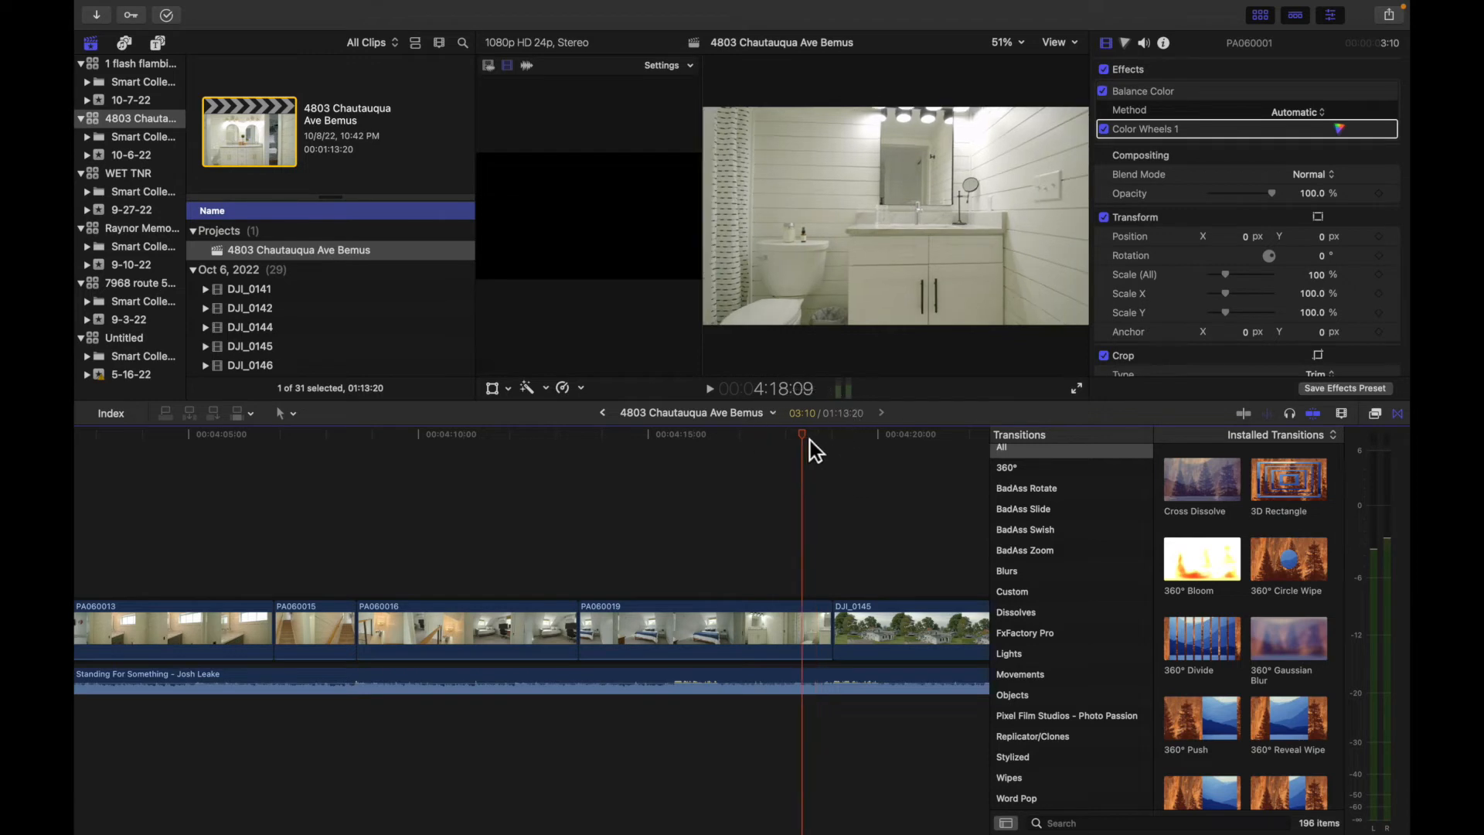
# Show the retiming speeds of clip PA060019 and examine its speed ramp from the bedroom towards the bathroom.
pyautogui.click(784, 633)
pyautogui.press('super+r')
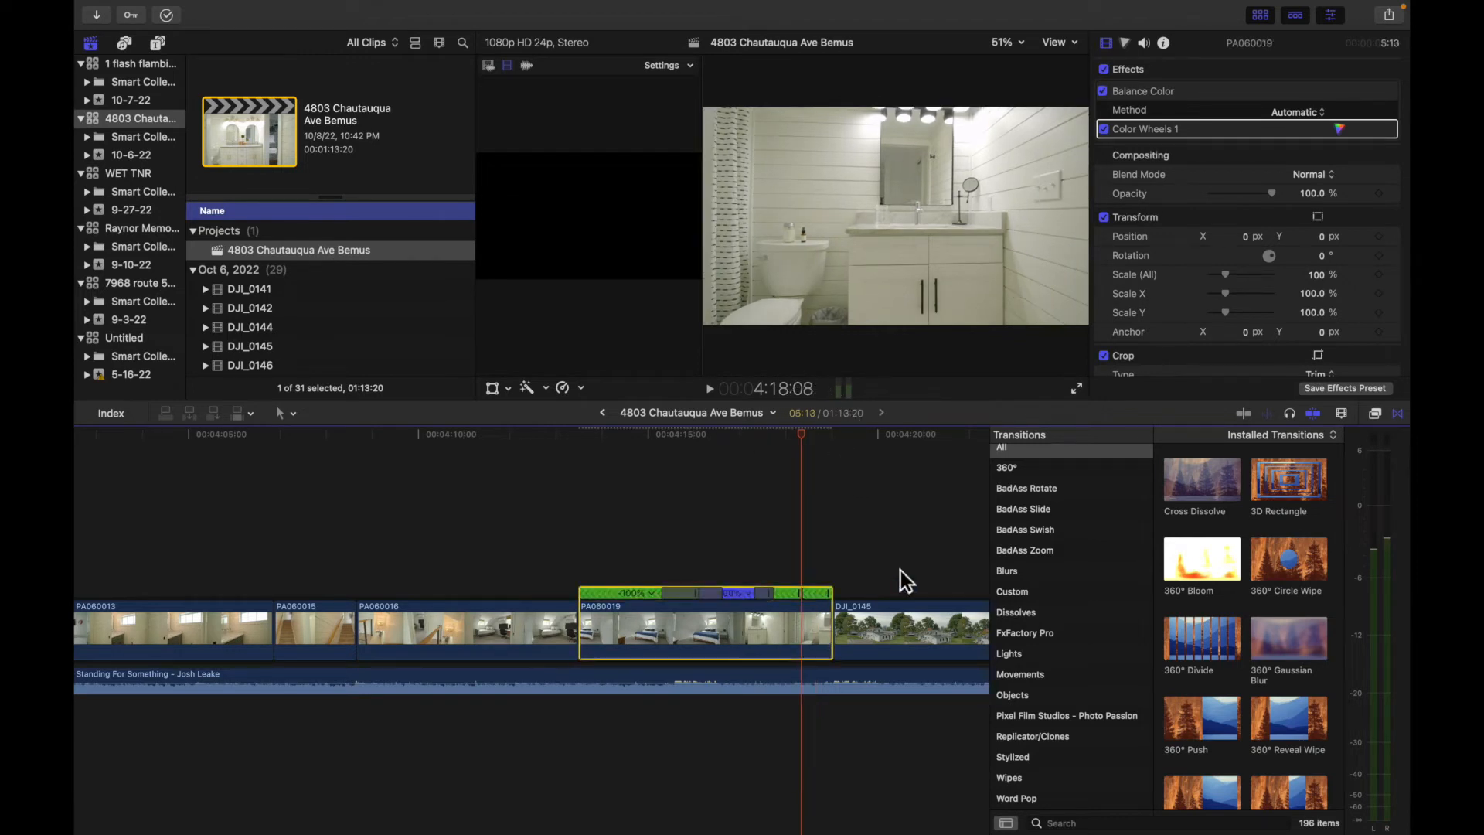
pyautogui.moveTo(795, 450); pyautogui.dragTo(619, 476)
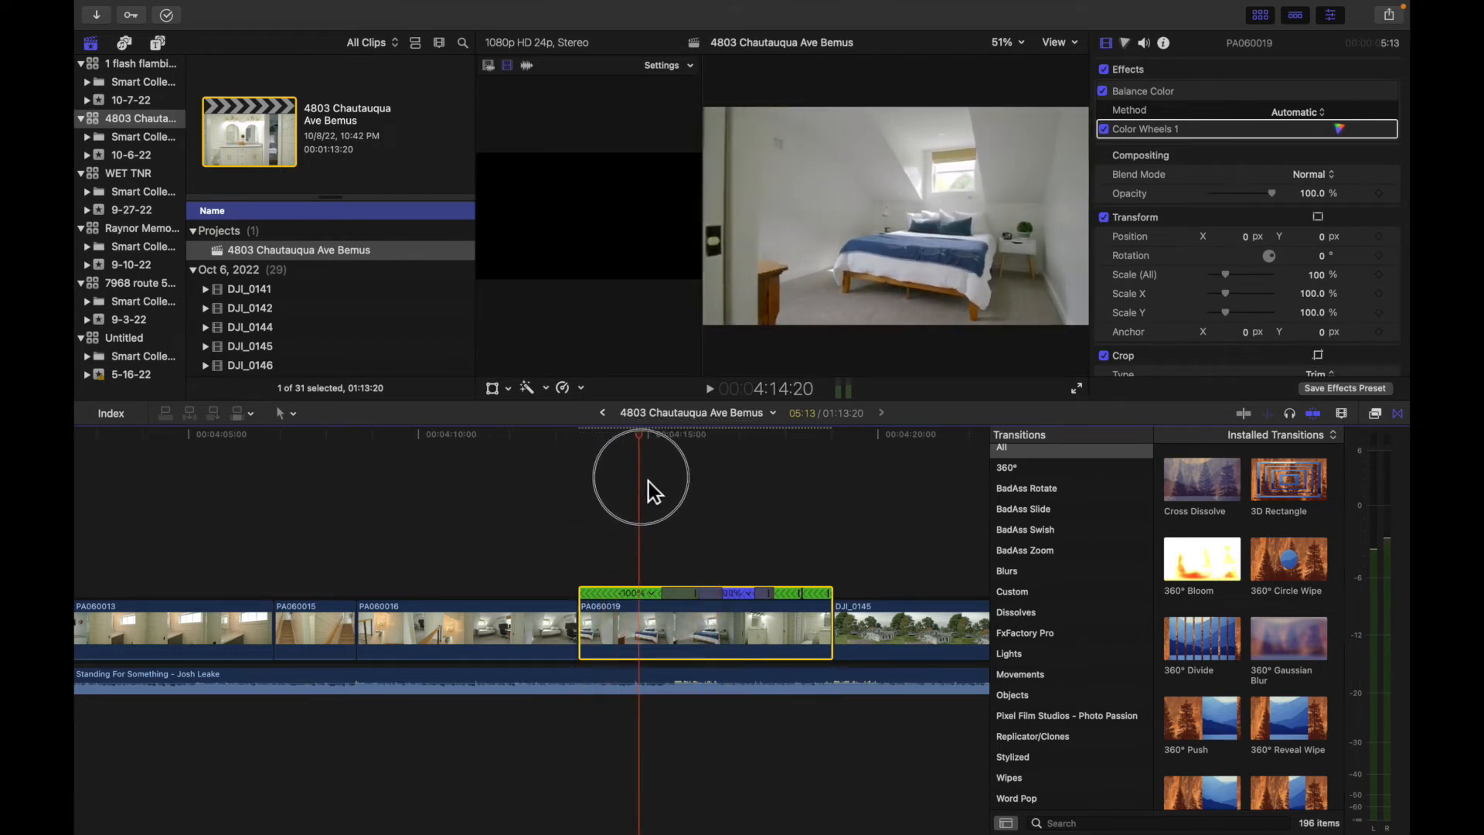
pyautogui.moveTo(710, 488); pyautogui.dragTo(751, 479)
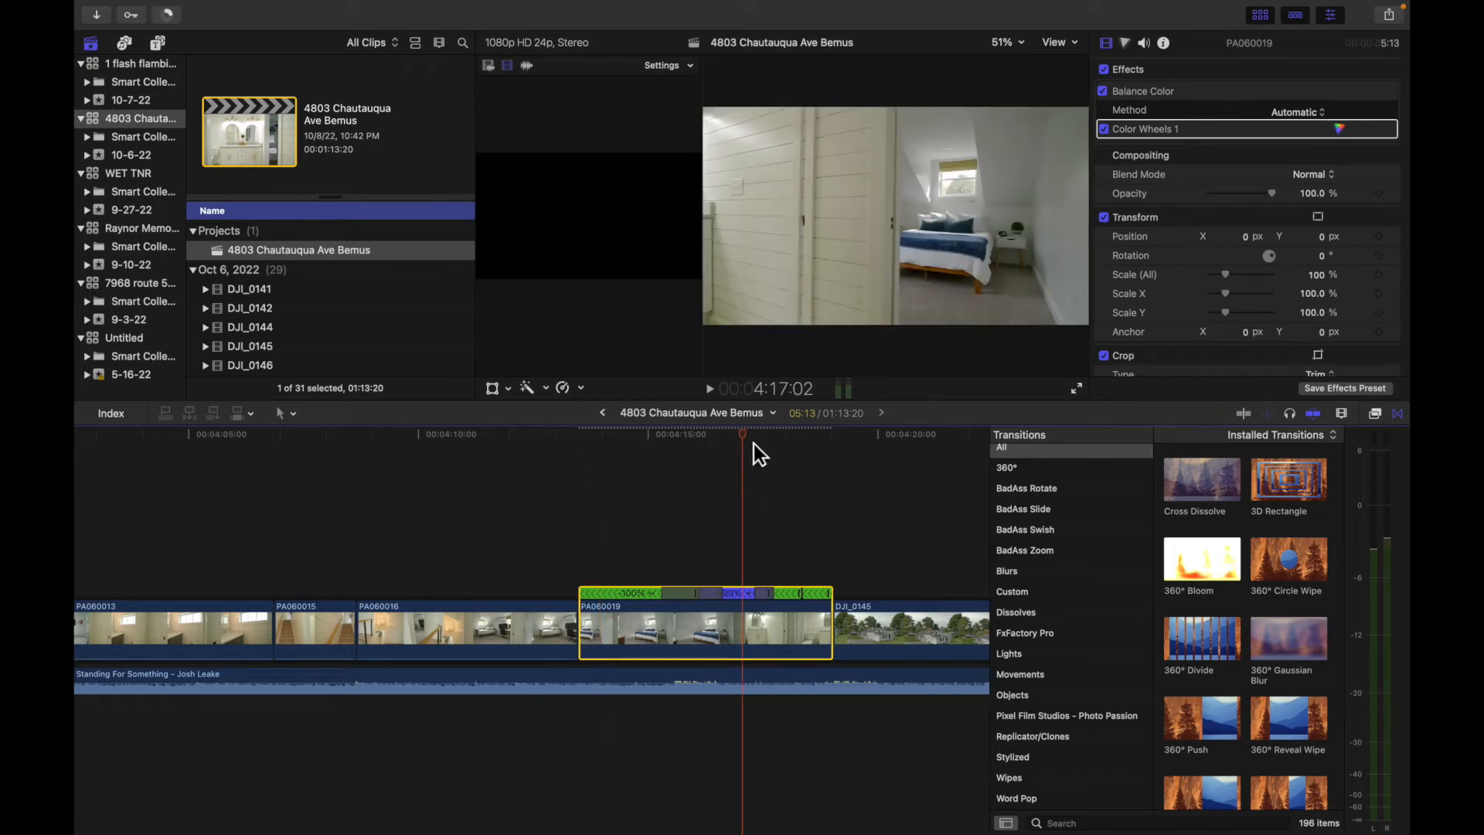
# Play from the bathroom shot near the end of PA060019 into the lake view of aerial clip DJI_0145.
pyautogui.click(815, 439)
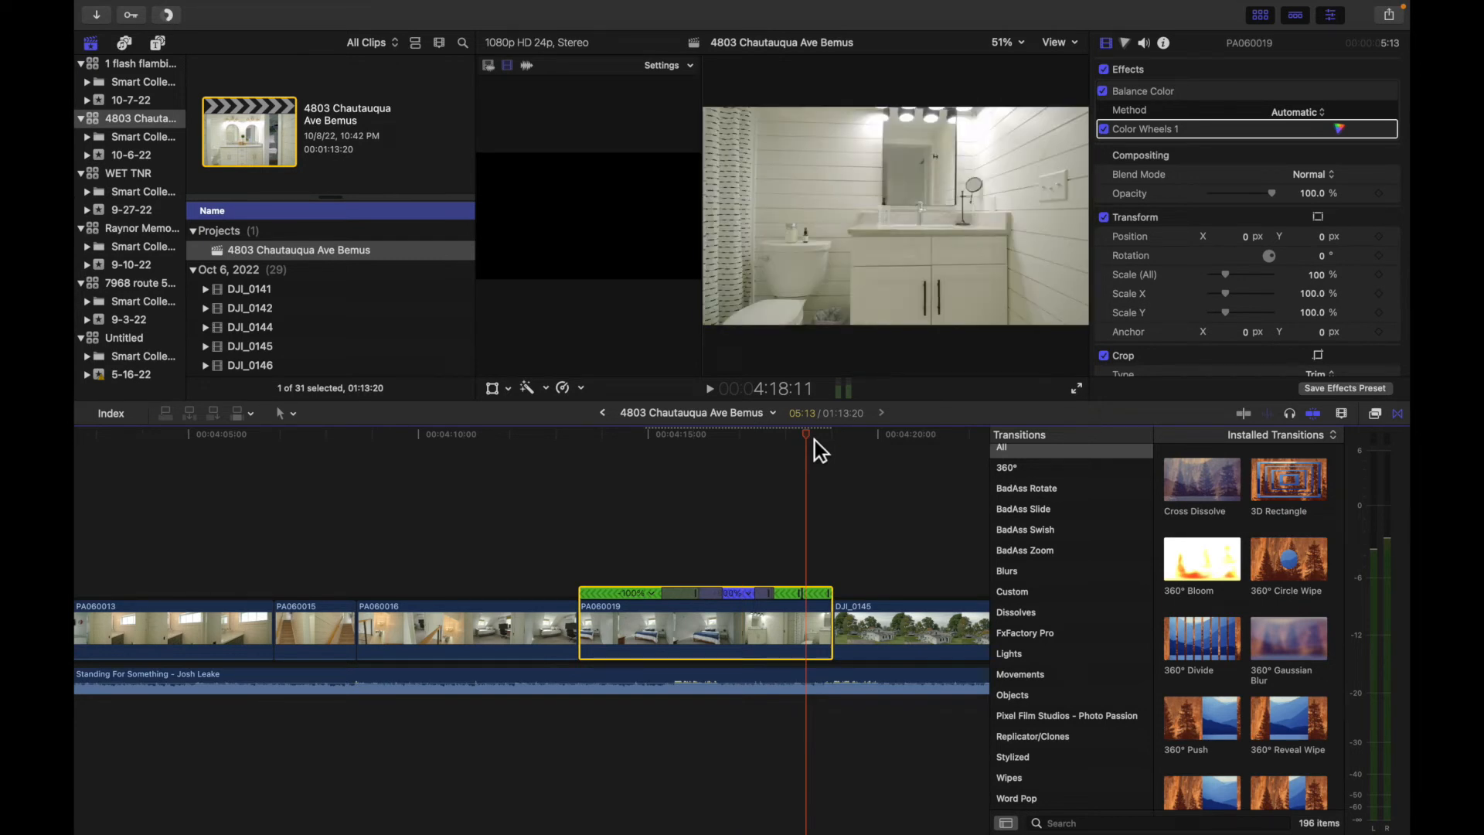
pyautogui.press('space')
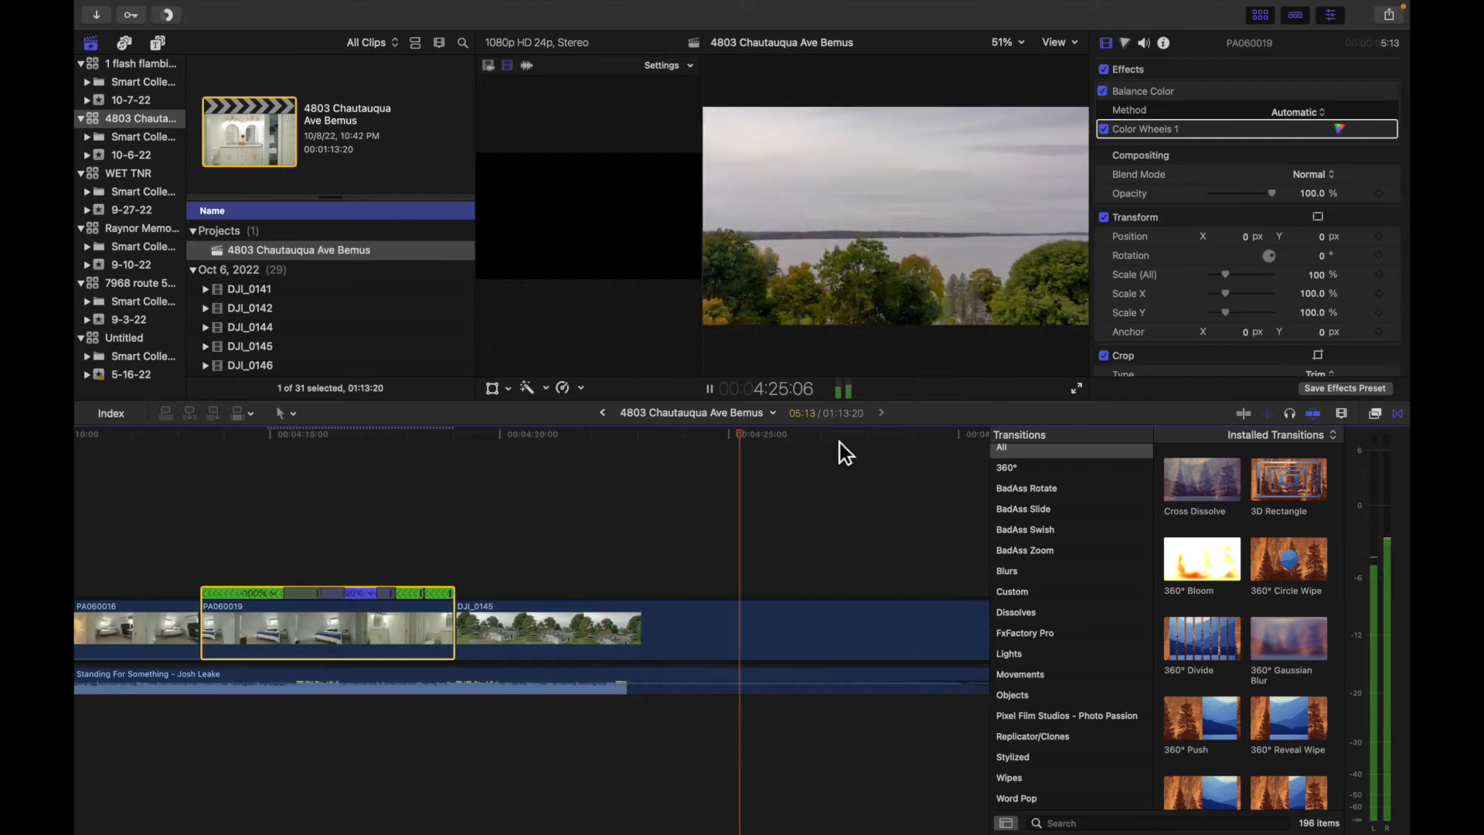
pyautogui.press('space')
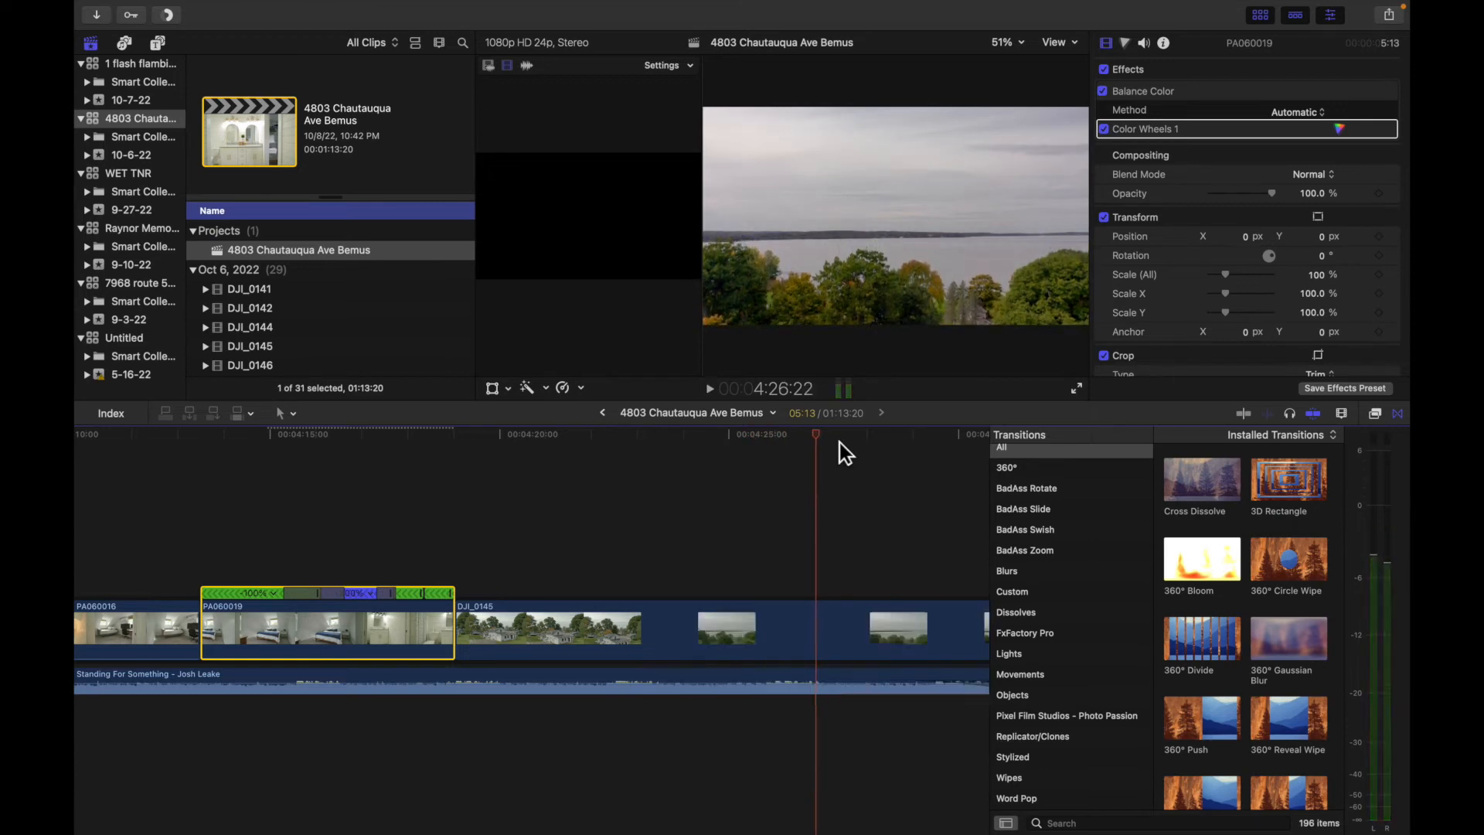